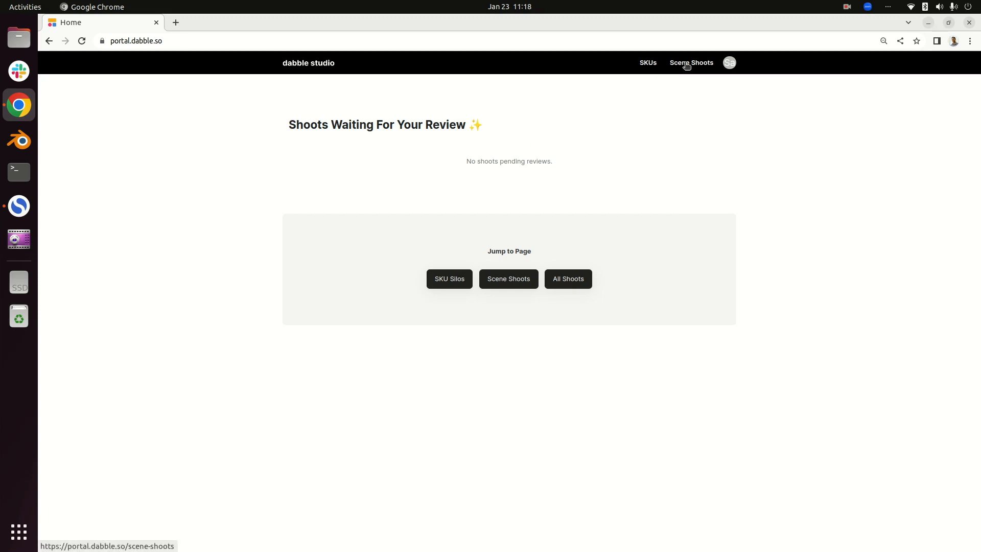
- Open the details of the Cardoza Live Edge Coffee Table from the SKU list and examine its variants
click(642, 62)
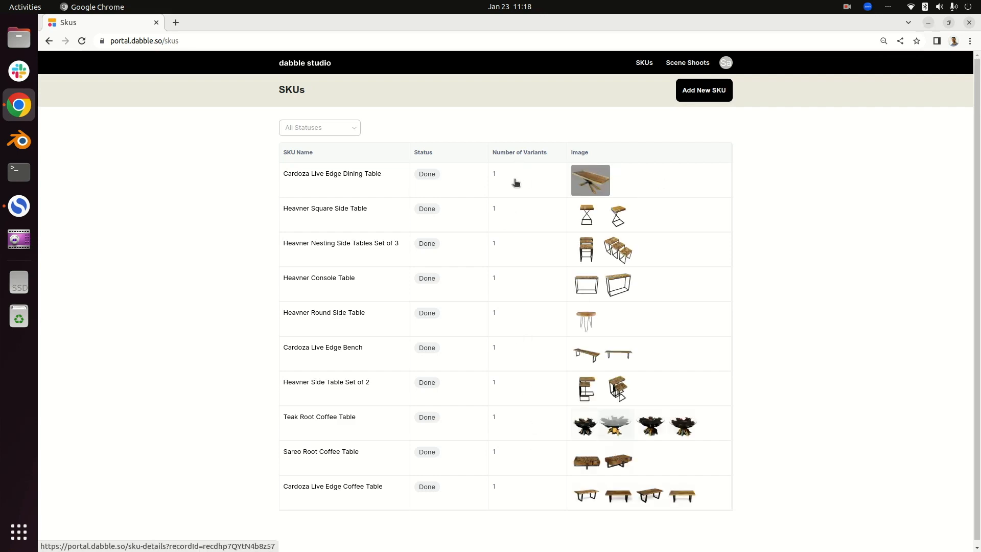
click(333, 486)
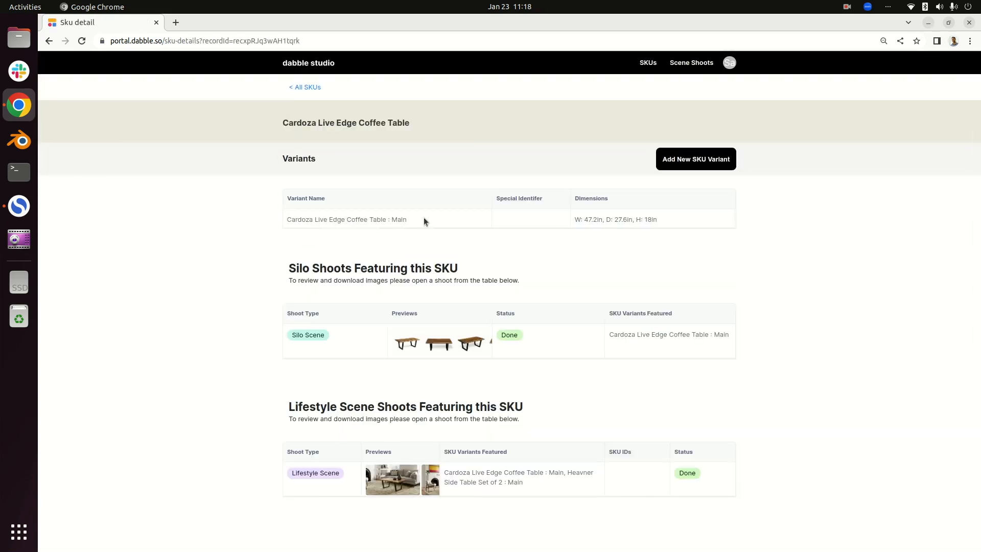
mouse_move(547, 216)
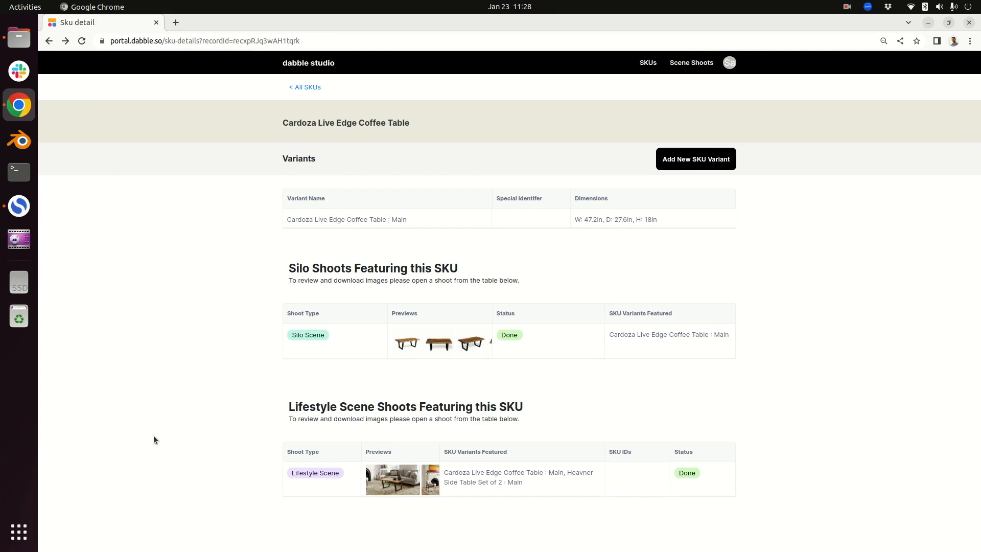
mouse_move(335, 210)
- View enlarged previews of the silo shoot and the lifestyle scene shoot featuring this coffee table
click(411, 347)
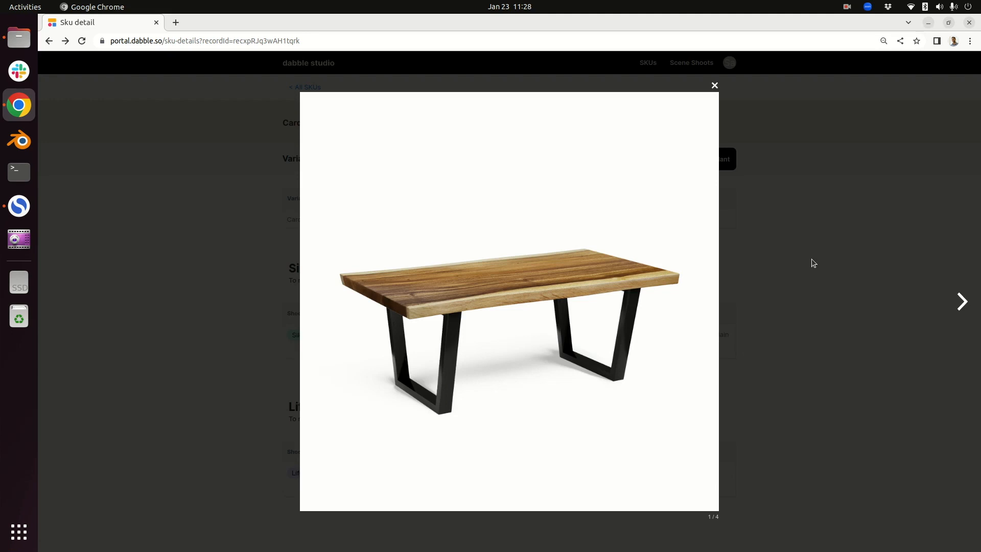
click(820, 220)
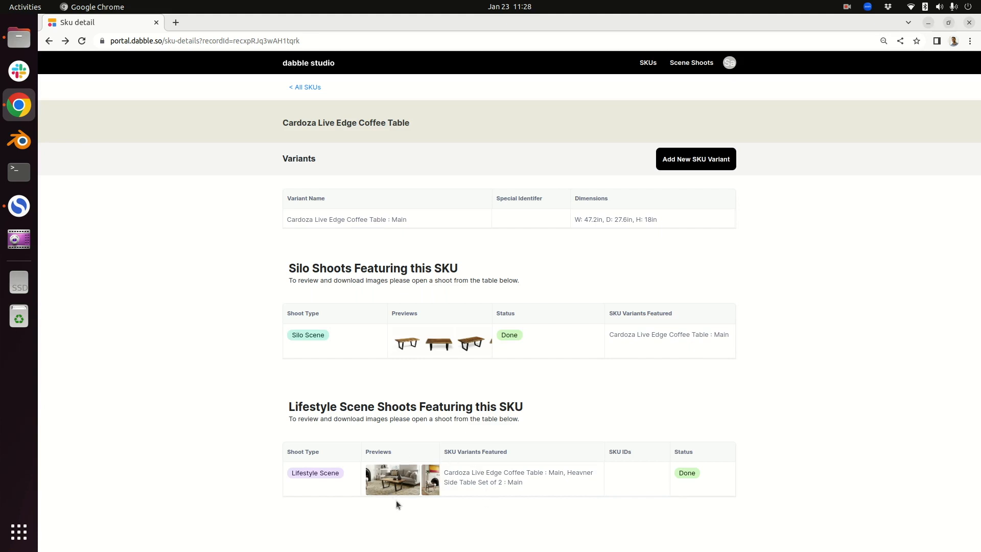
click(404, 484)
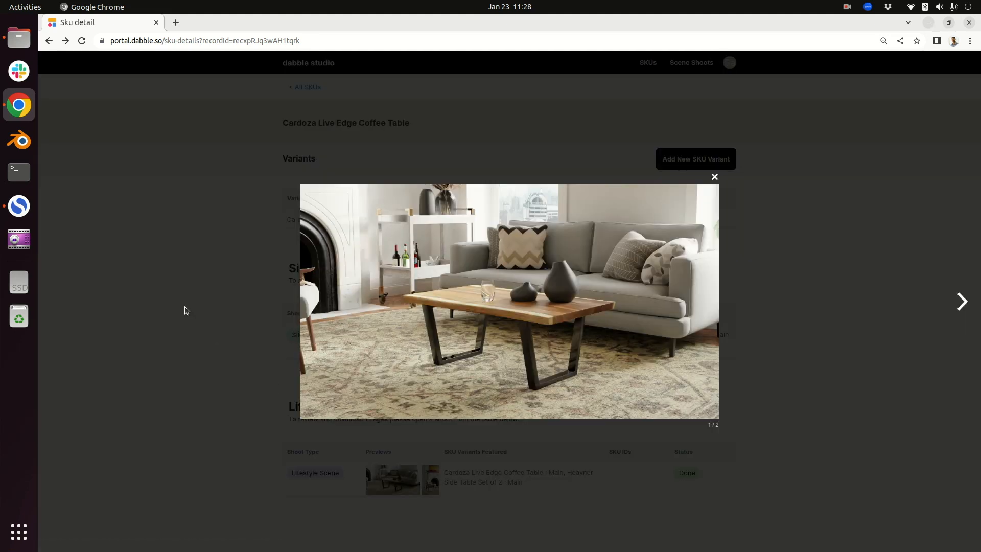
click(185, 309)
- Open the lifestyle shoot's details and look over its scene details and approval form
click(351, 489)
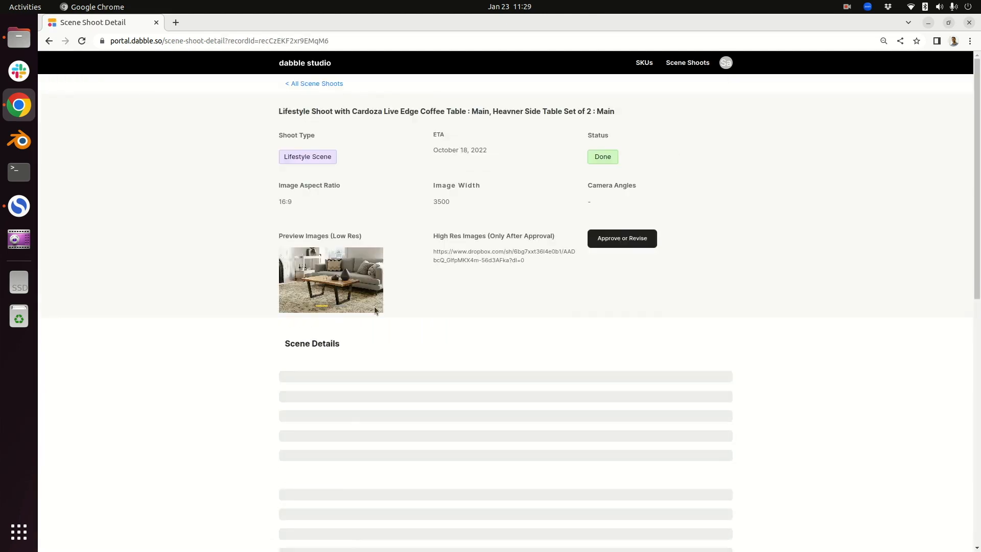
scroll(295, 293, down, 5)
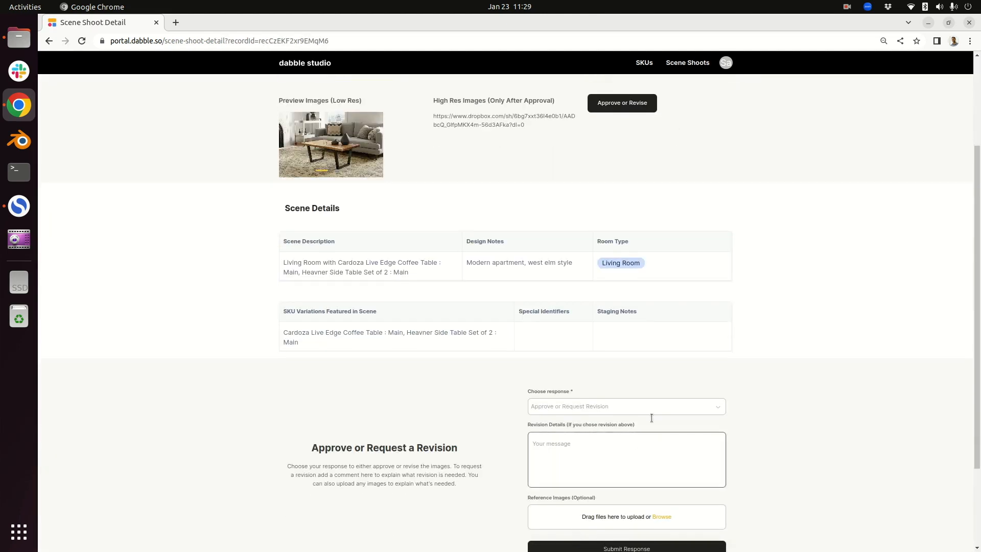
scroll(670, 486, up, 5)
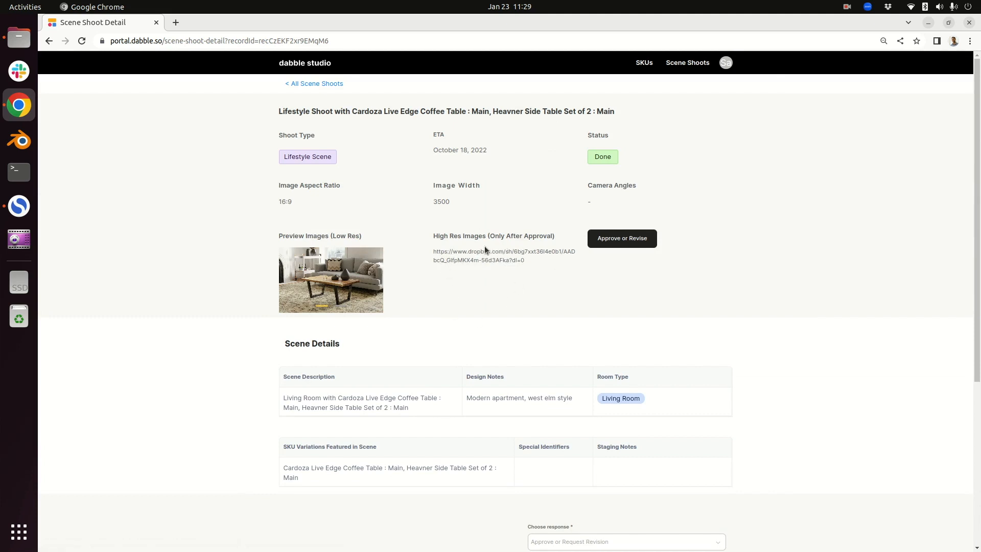
- Open the Cardoza Live Edge Coffee Table scene from the list of all scene shoots and enlarge its preview image
click(693, 64)
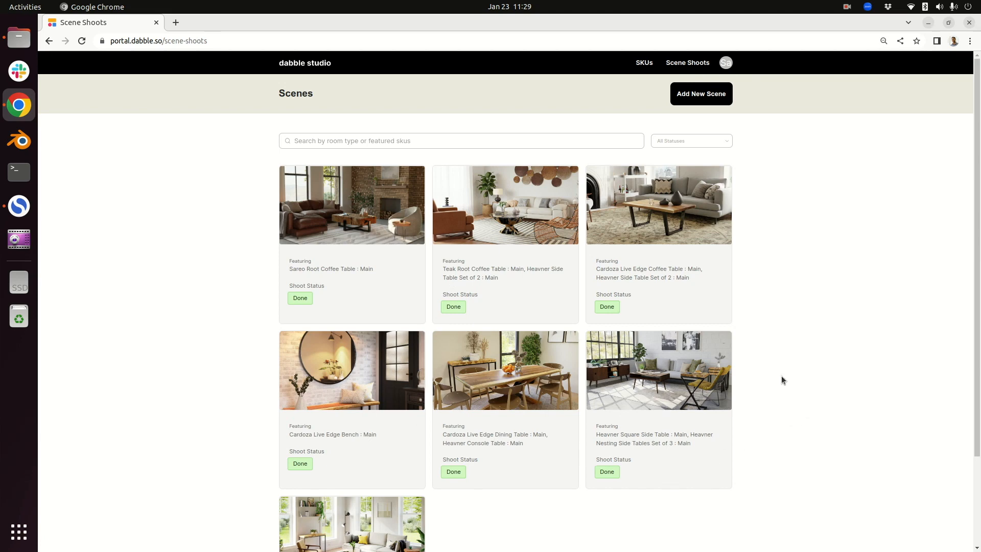
click(656, 258)
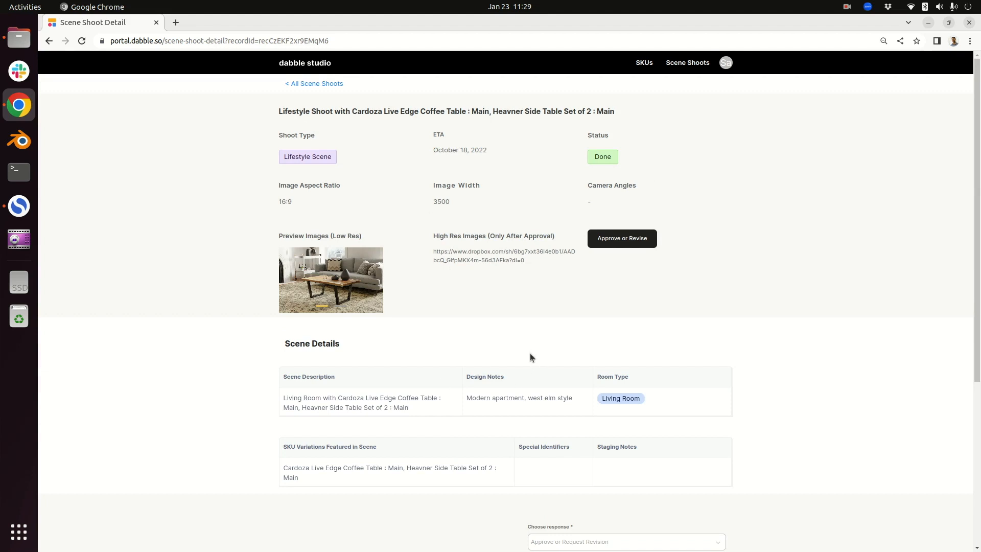
click(339, 274)
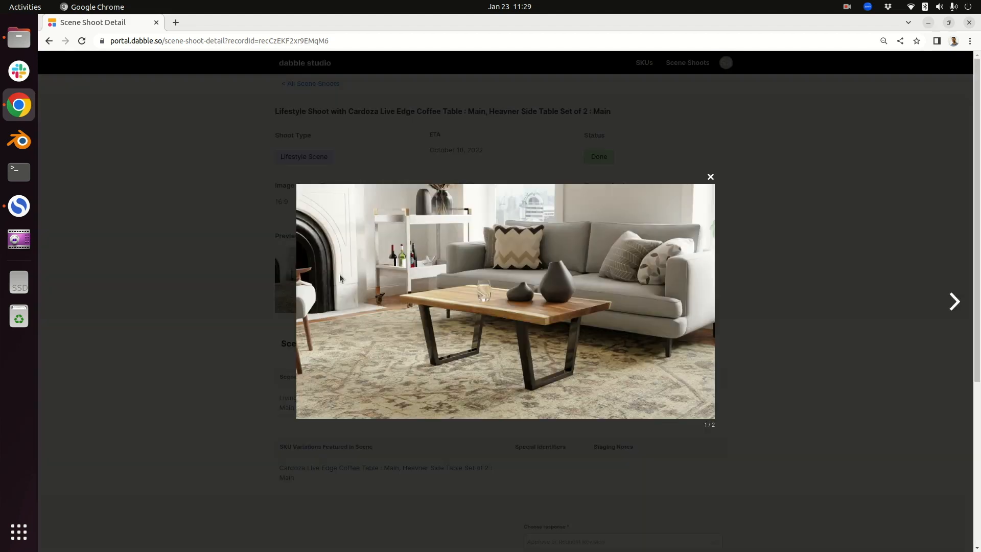
click(819, 253)
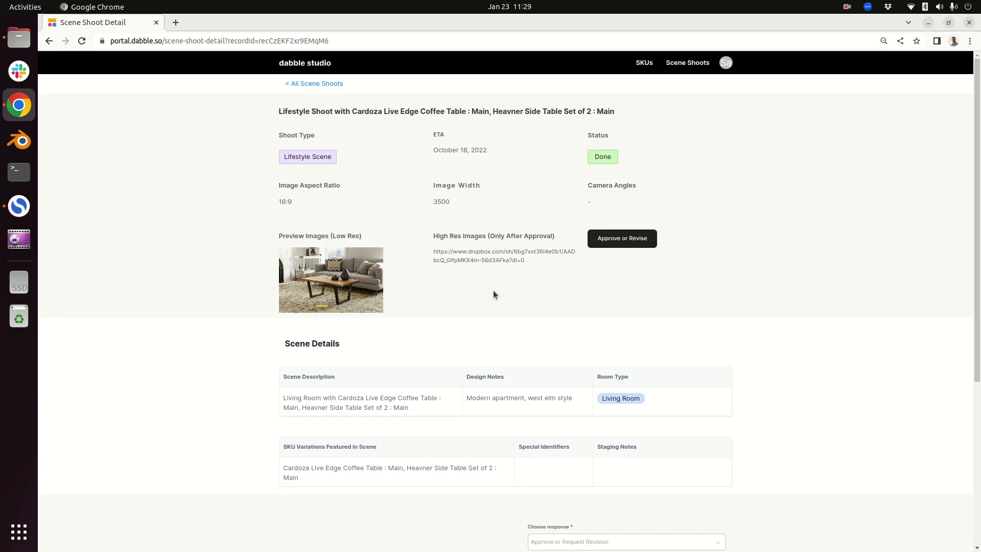
- Examine the scene description in the shoot's scene details
scroll(271, 376, down, 2)
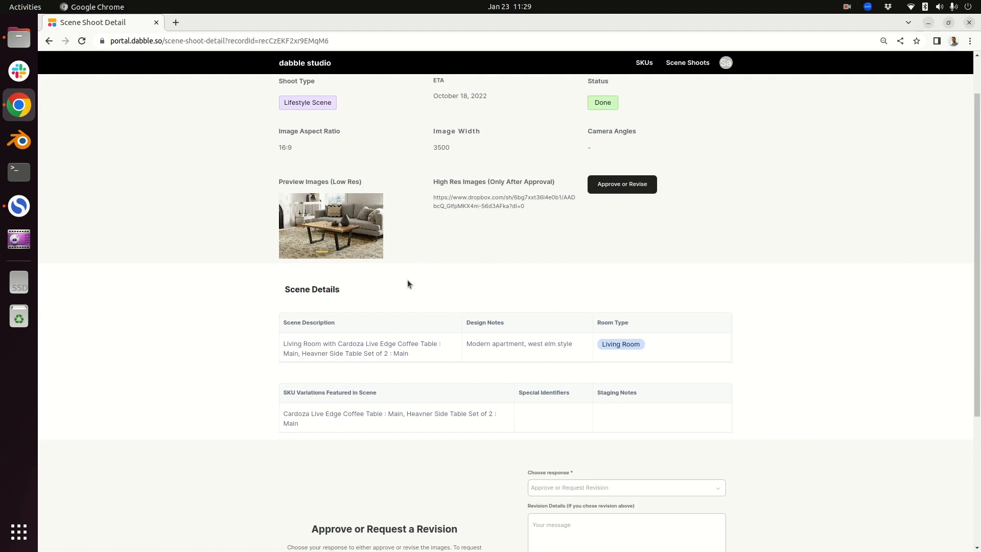
drag(344, 339, 422, 350)
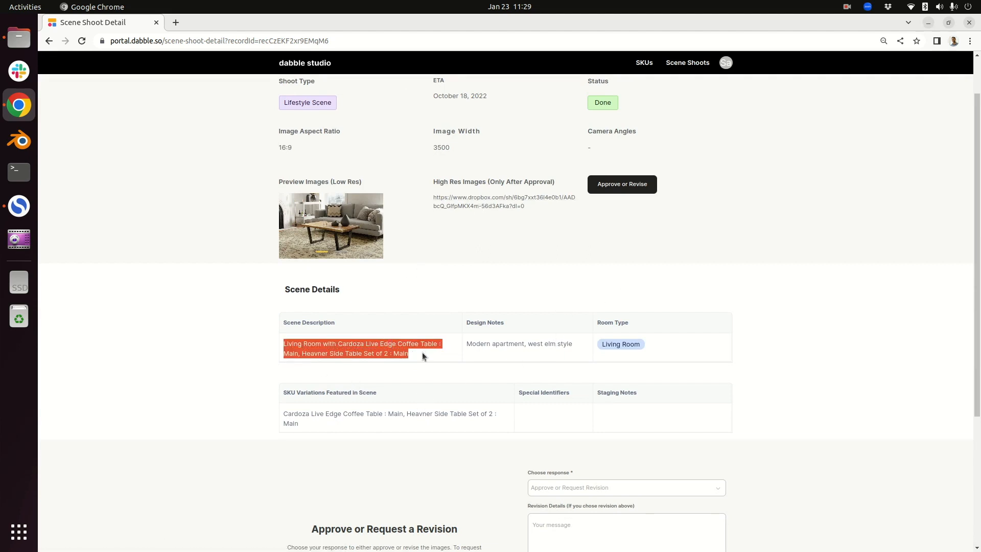
click(422, 354)
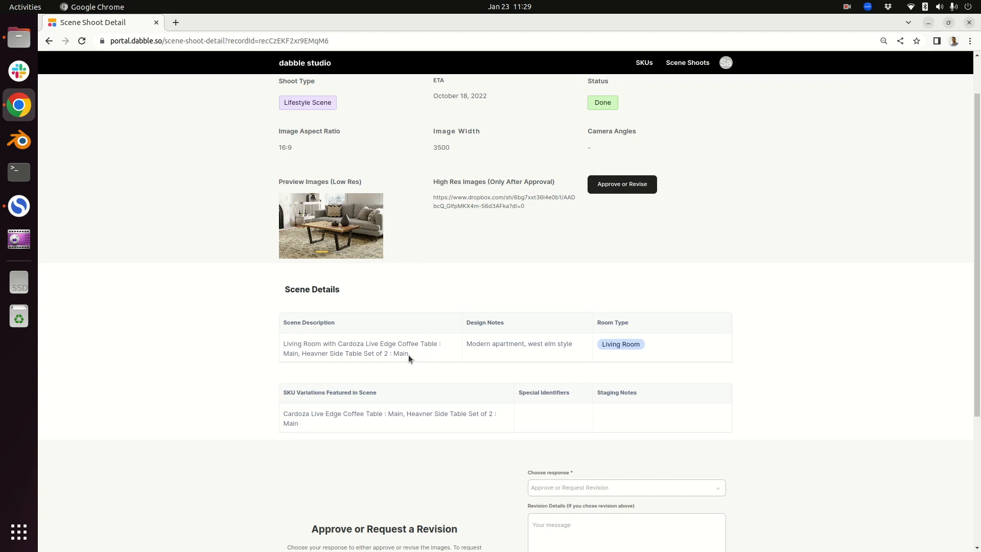
- View both preview images of the lifestyle shoot enlarged and examine the shoot's status and approval section
click(341, 239)
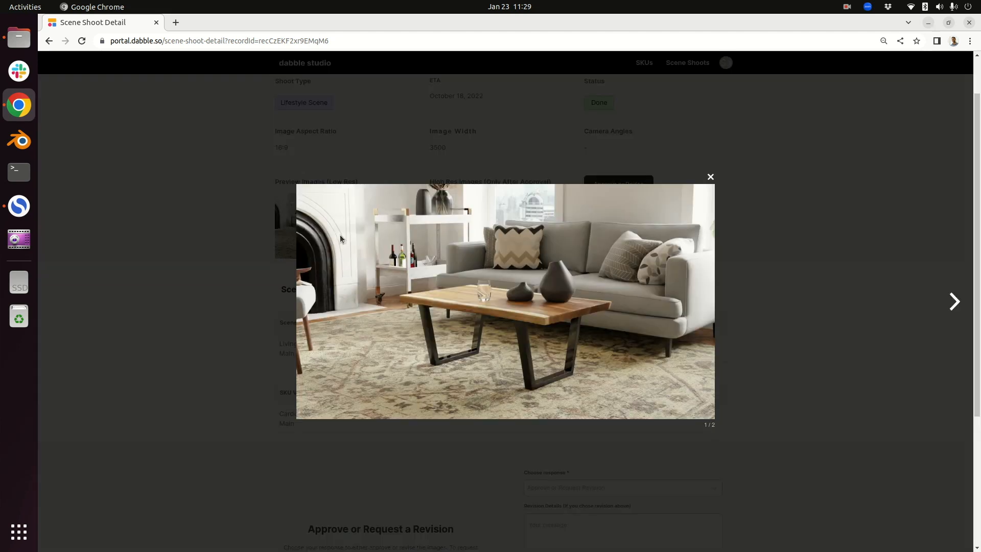
click(953, 302)
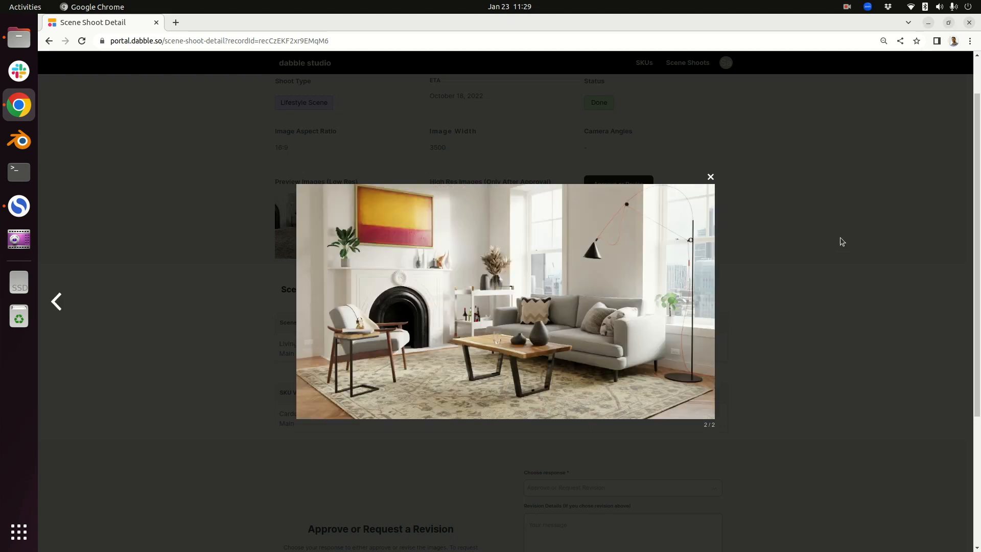
click(838, 238)
scroll(666, 152, up, 2)
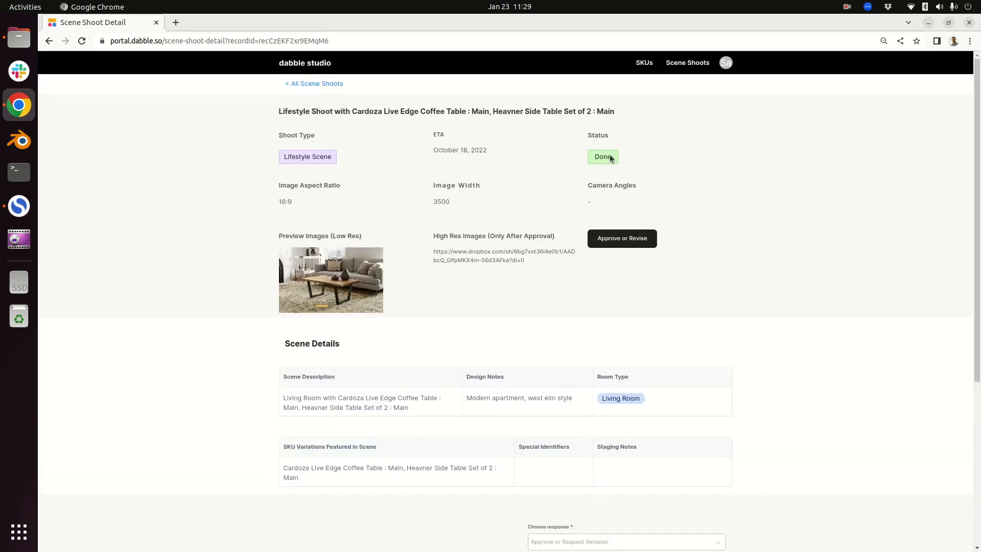
scroll(710, 327, down, 9)
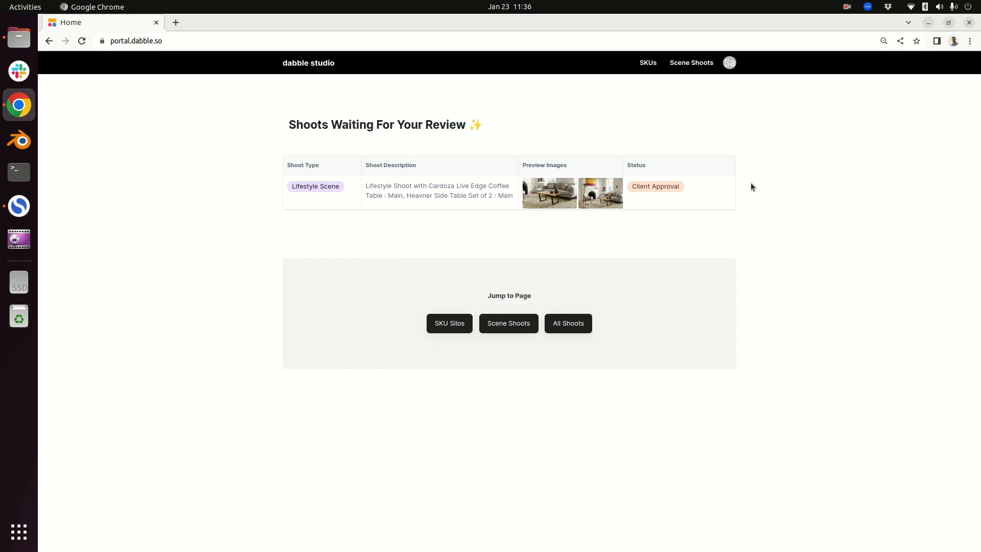
- Open the lifestyle shoot waiting for review from the home page and view its enlarged preview images
click(364, 193)
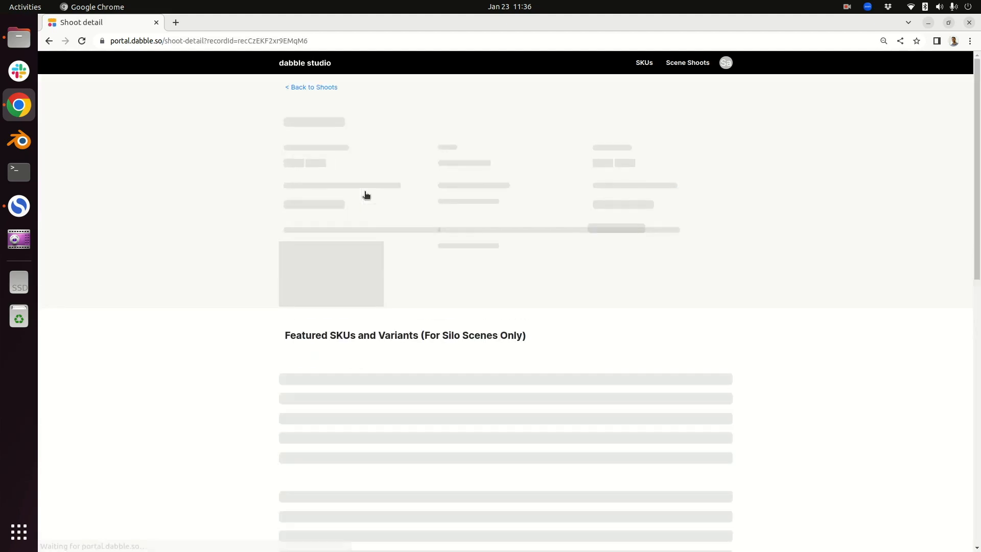
click(359, 274)
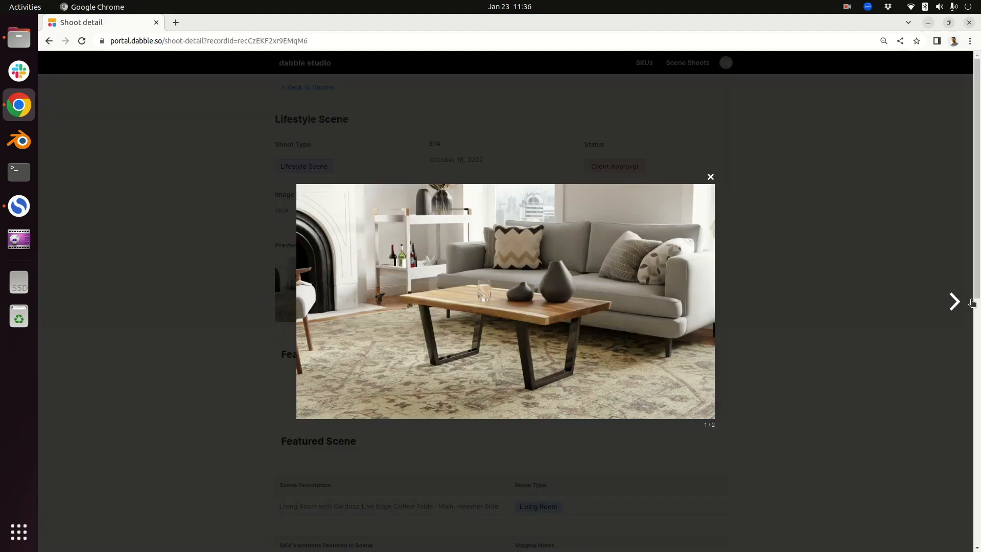
click(954, 302)
click(931, 239)
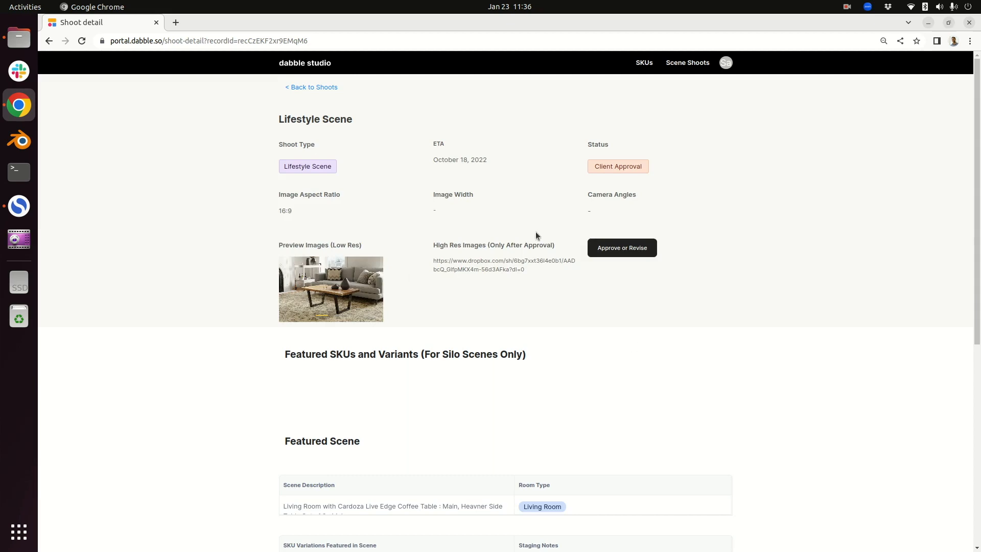
- Choose Approved as the response in the shoot's approval form
scroll(669, 303, down, 6)
click(718, 316)
click(571, 334)
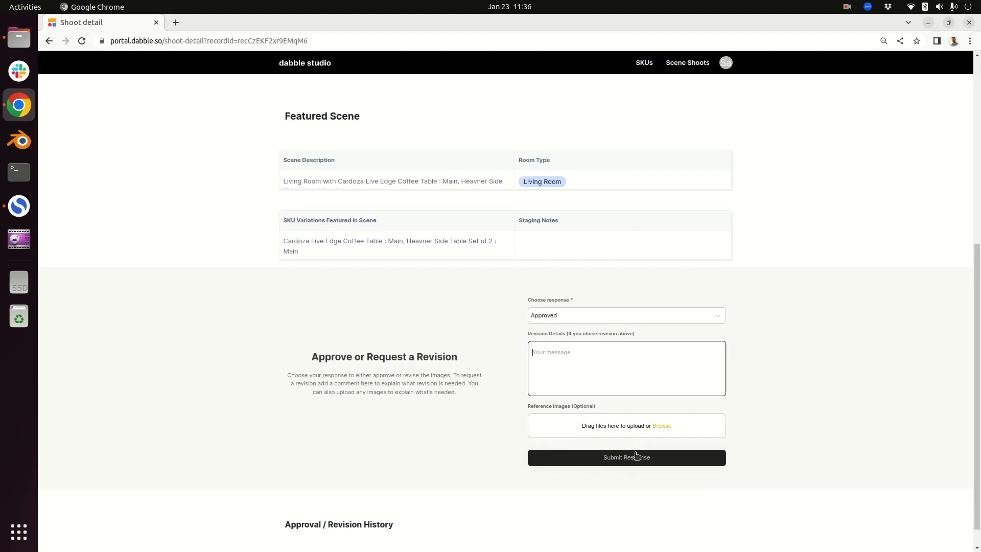
- Submit a Revision Needed response for the shoot with the details "move the coffee over to the window"
click(705, 318)
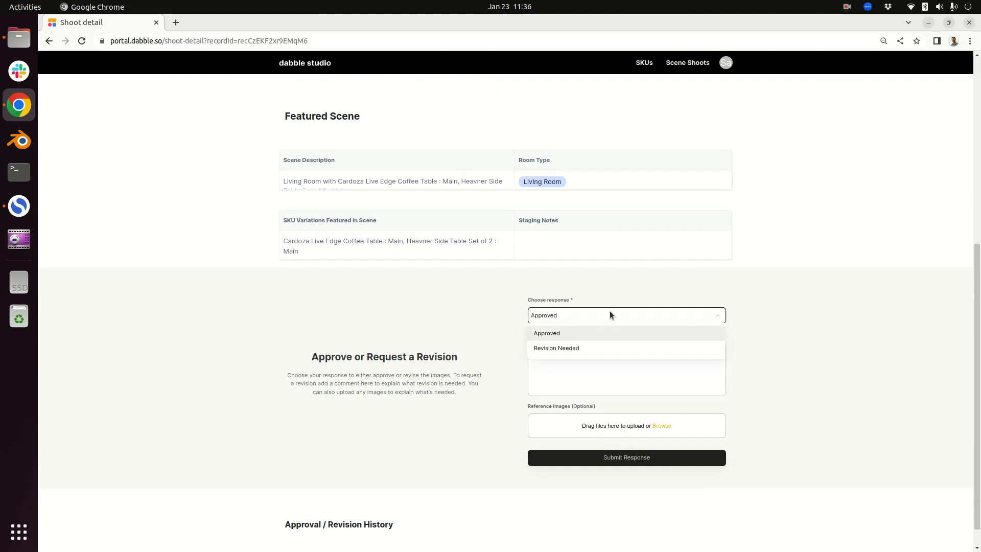
click(573, 350)
click(636, 372)
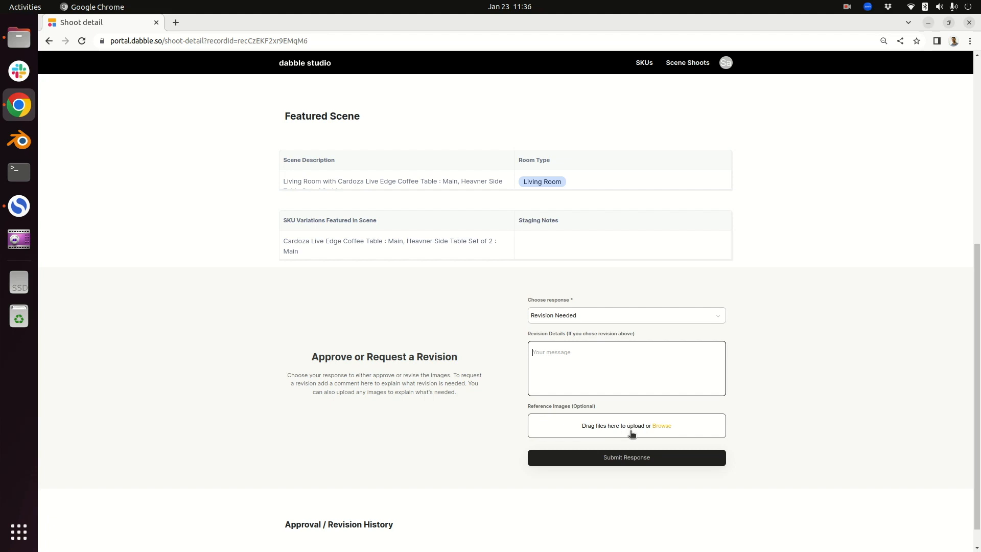
text(move the coffee)
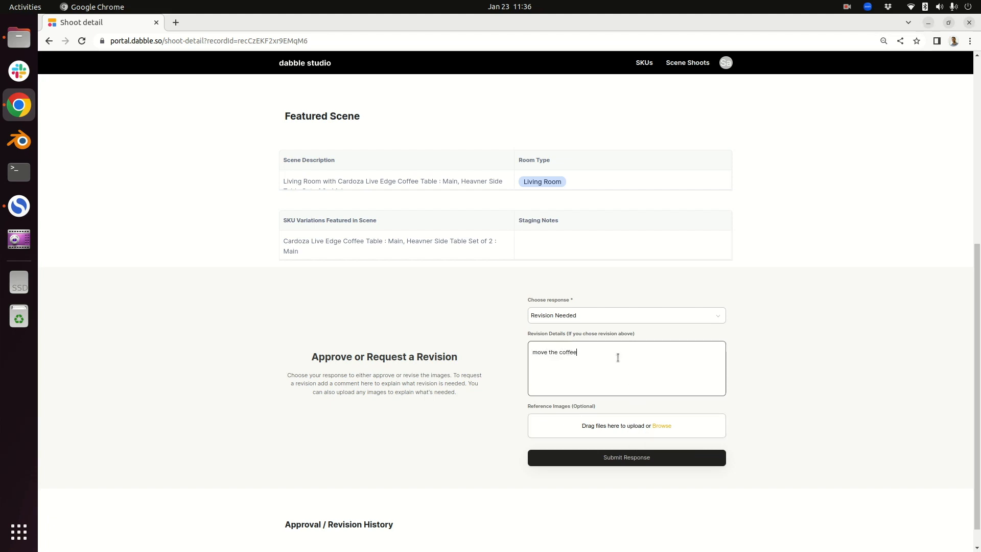
text( over to the window)
click(647, 458)
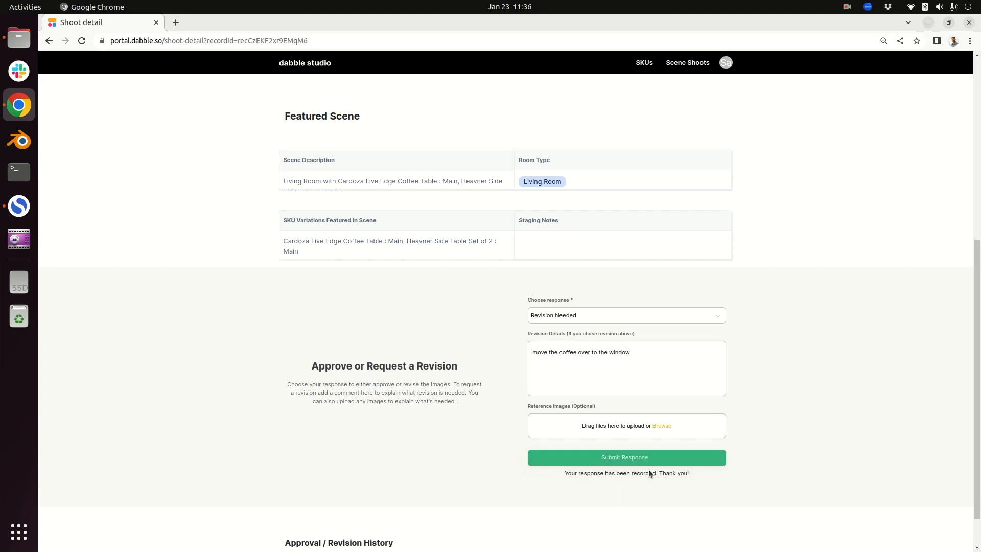
- Reload the shoot's page to check its status after the submitted response
scroll(512, 206, up, 6)
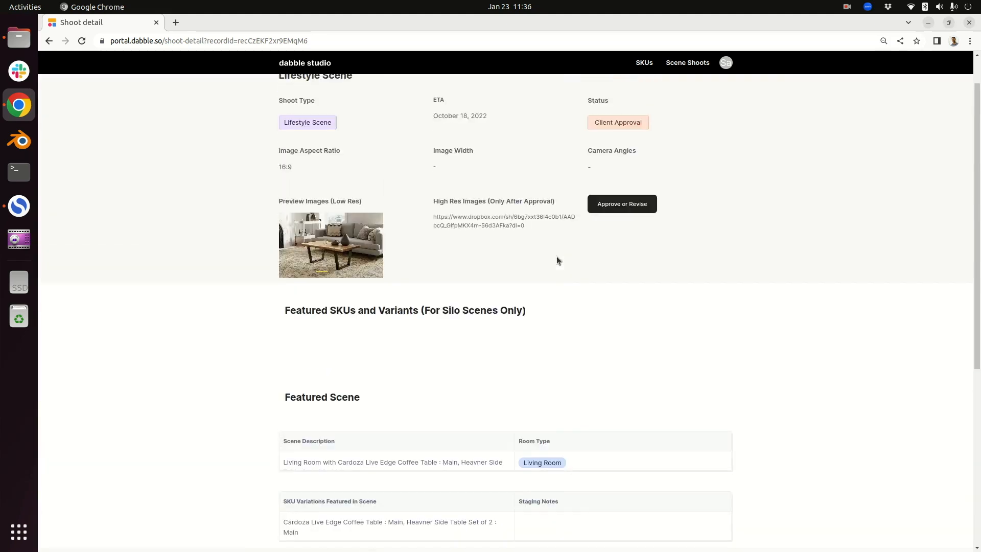
click(414, 44)
key(Return)
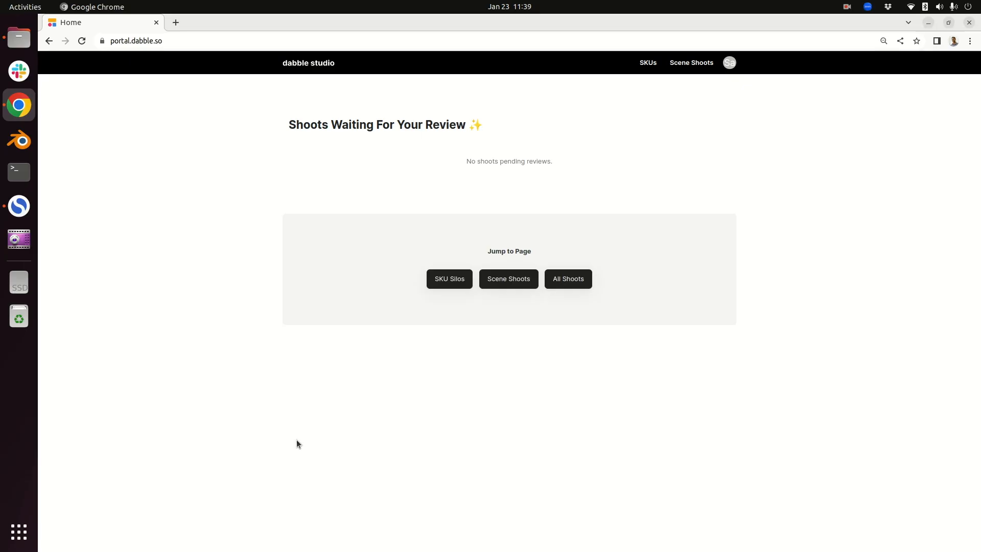
- Start a new SKU order from the portal's SKUs page
click(650, 63)
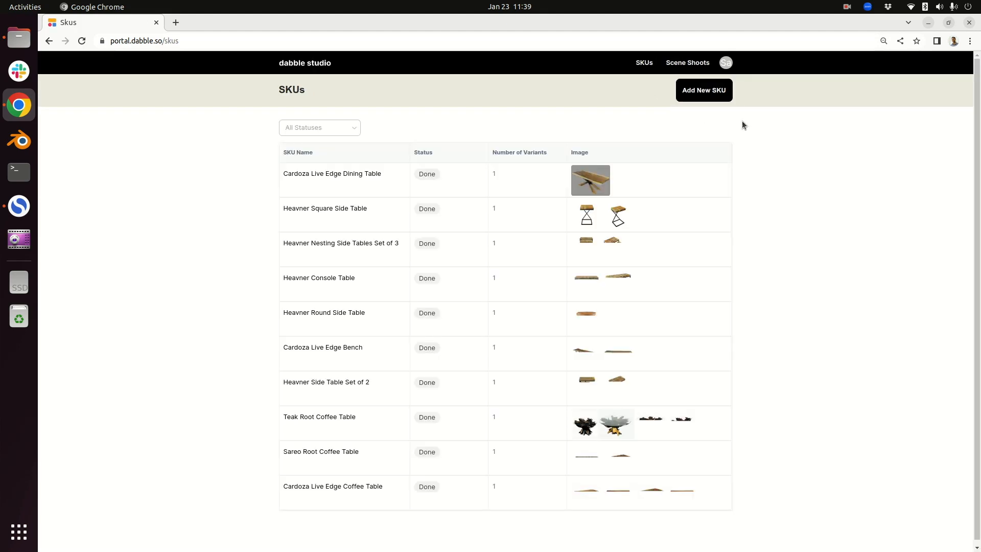
click(706, 93)
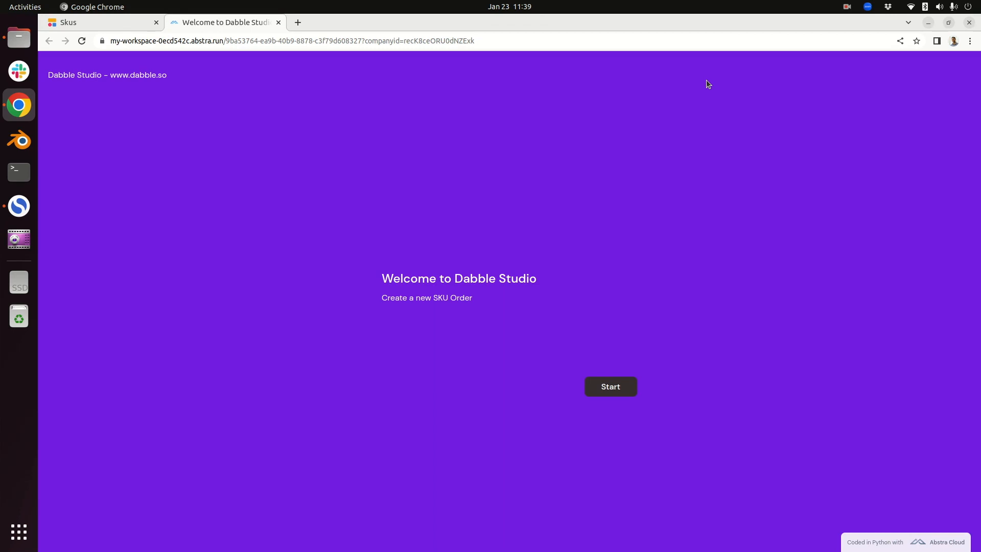
click(607, 387)
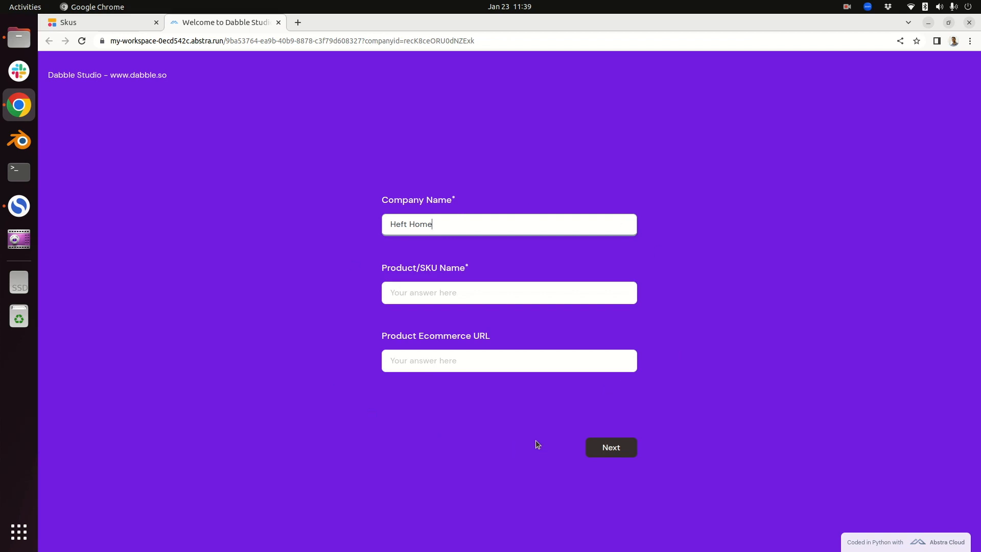
- Name the product "Coffee table", enter linktoproduct.com as its ecommerce URL, and continue to the dimensions
click(480, 296)
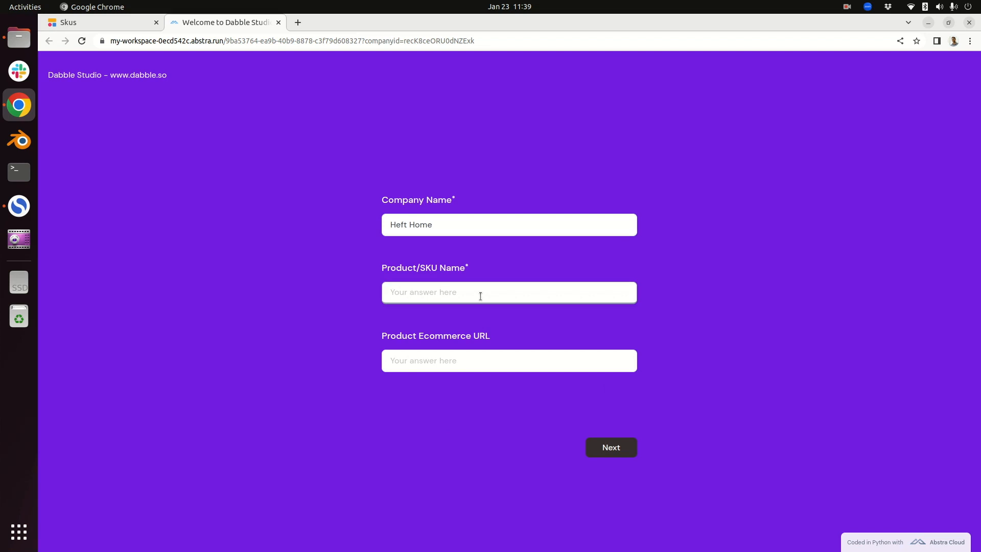
text(Coffee table)
click(495, 359)
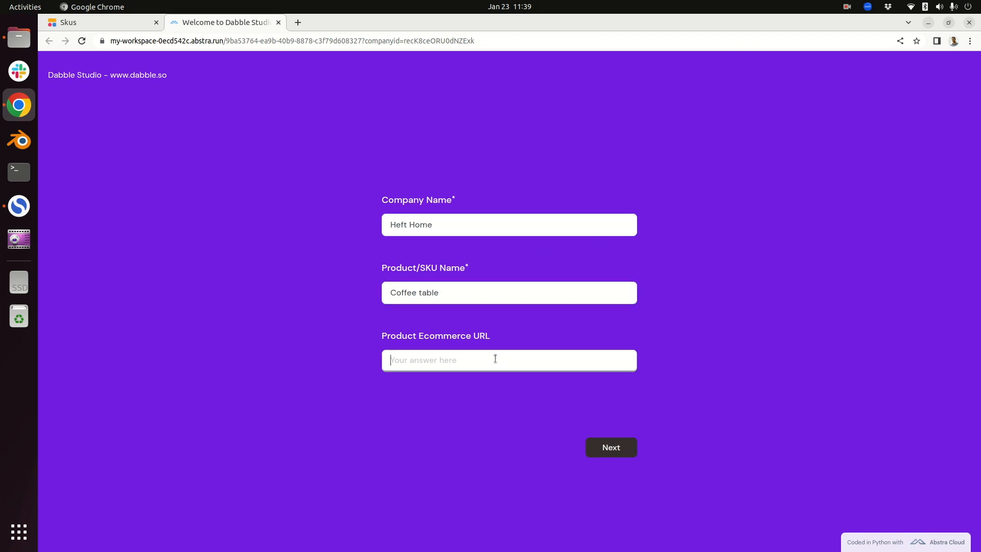
text(linktoproduct.com)
click(609, 450)
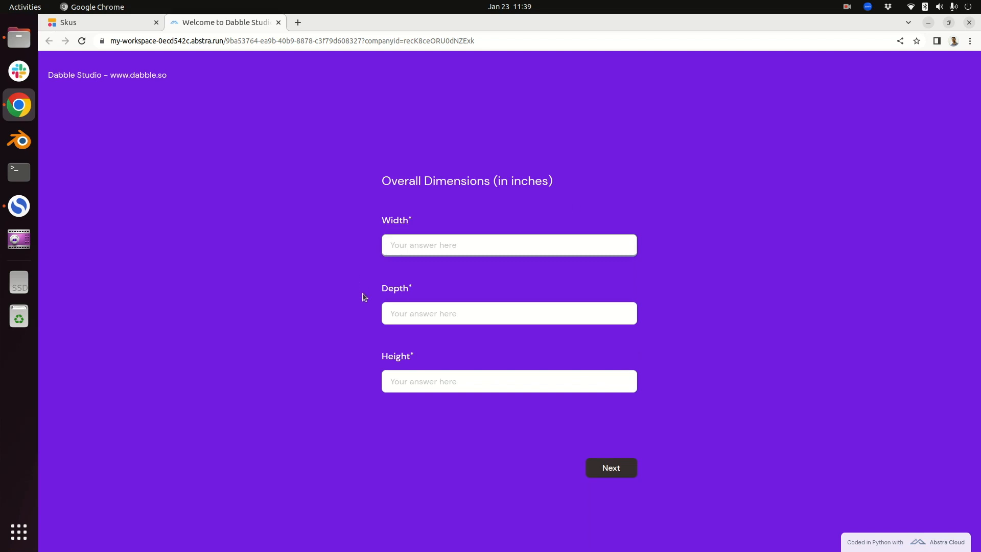
- Set the product's overall dimensions to width 48, depth 34 and height 18 inches and proceed
text(48)
key(Tab)
text(34)
key(Tab)
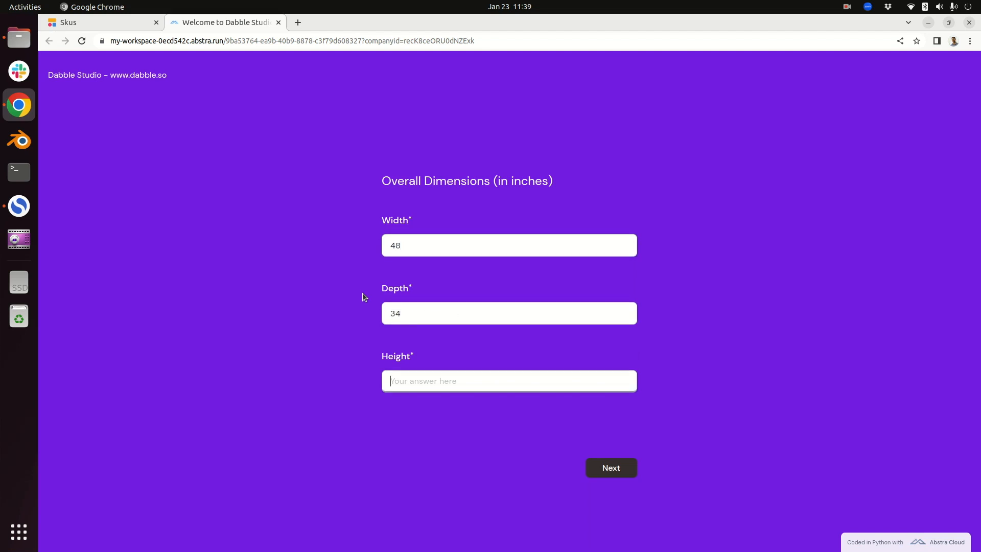
text(18)
click(623, 473)
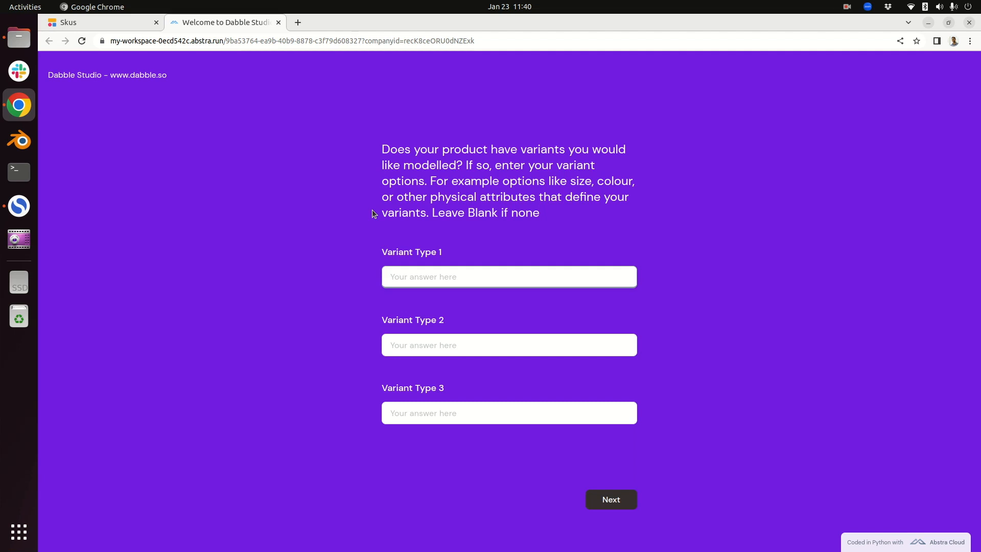
- Define "Stain color" as Variant Type 1 and enter "Light Maple" as the first variant's option
text(Stain color)
click(626, 500)
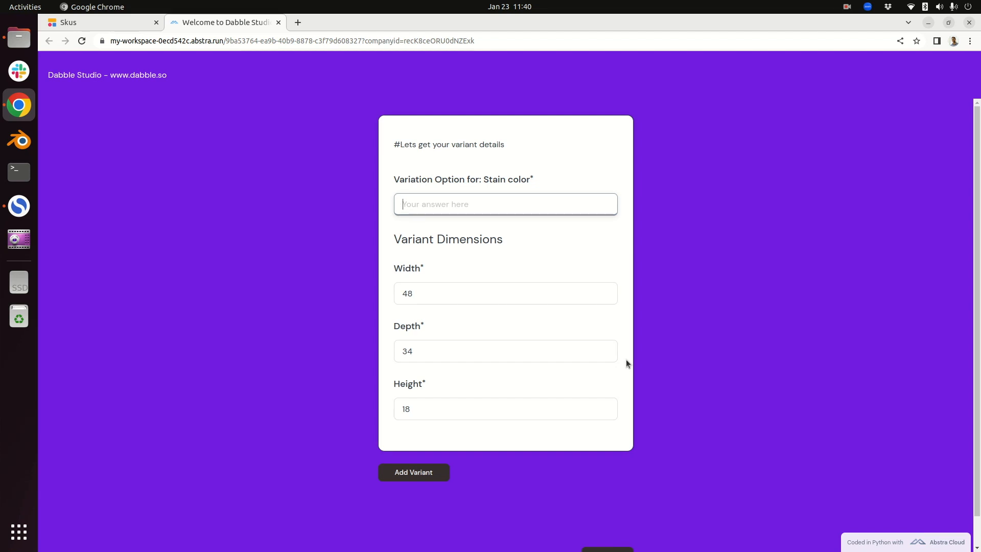
text(Light Maple)
click(492, 293)
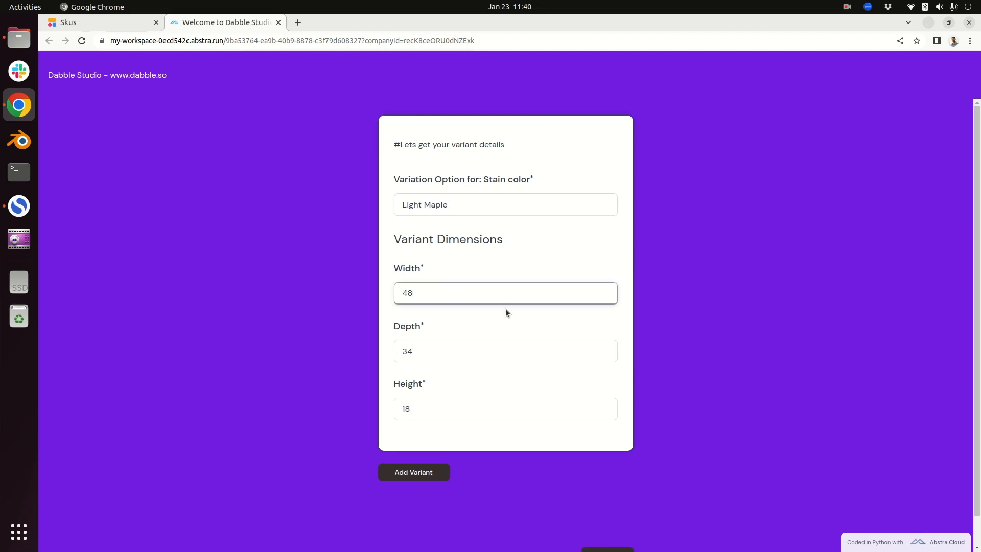
- Add a second variant with the stain color "Dark Walnut", keep its prefilled dimensions, and proceed
click(435, 473)
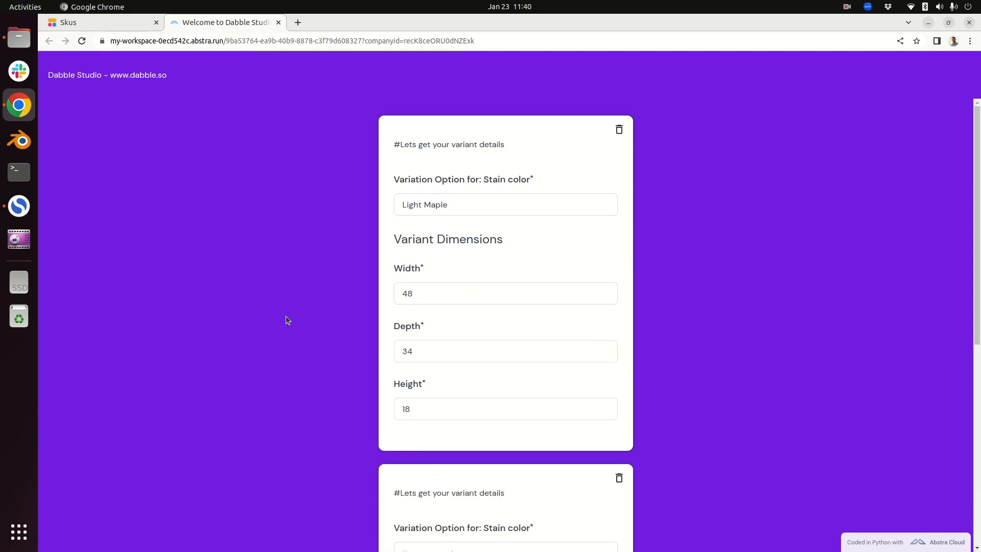
scroll(286, 321, down, 5)
click(459, 316)
text(Dark Walnut)
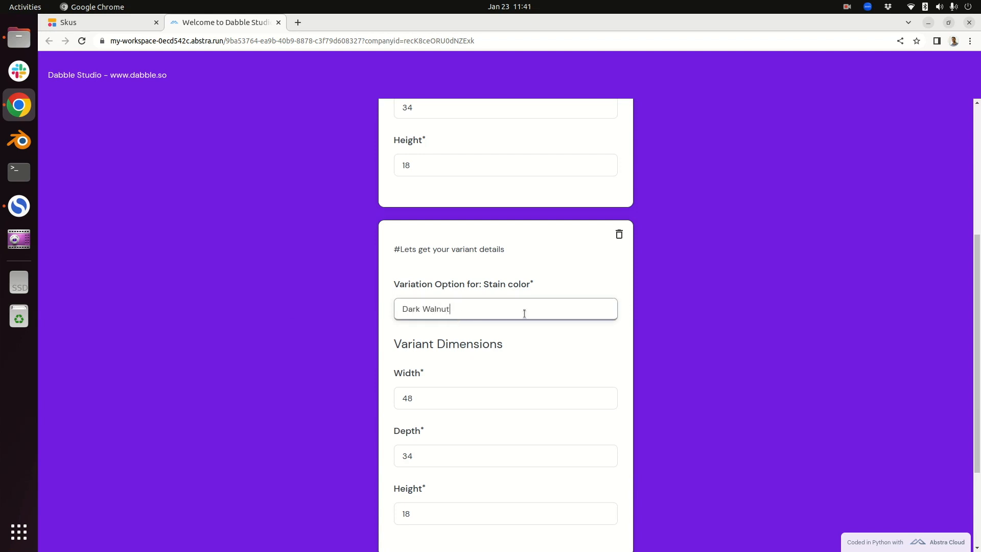
scroll(511, 321, down, 3)
click(477, 386)
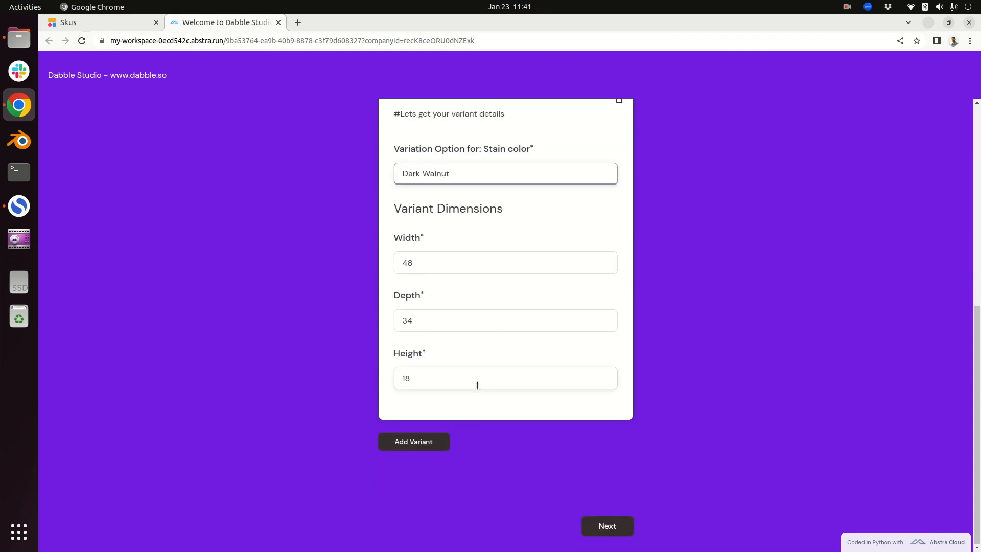
click(618, 528)
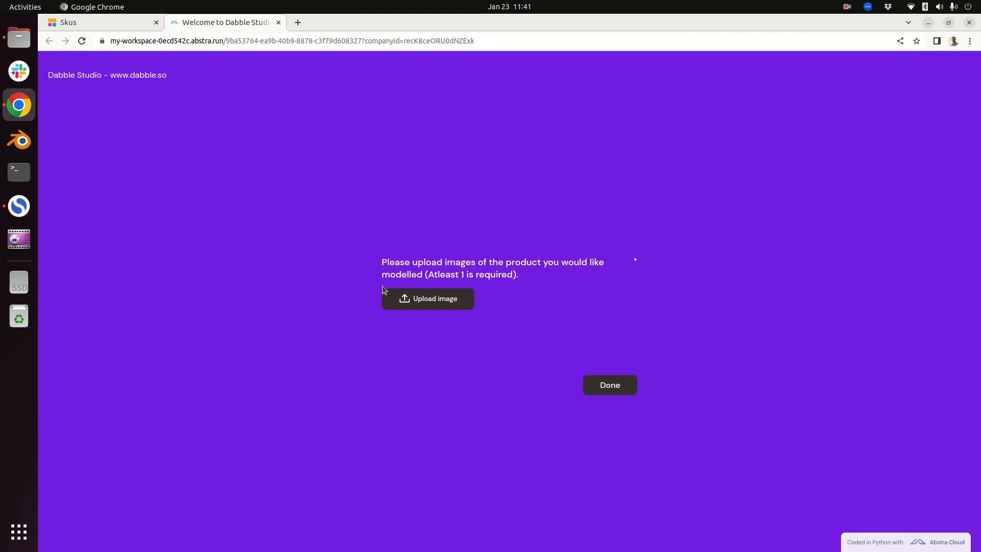
- Upload Isometric_Right.jpg as the product image and skip the optional extra files and product notes
click(397, 299)
scroll(553, 289, down, 3)
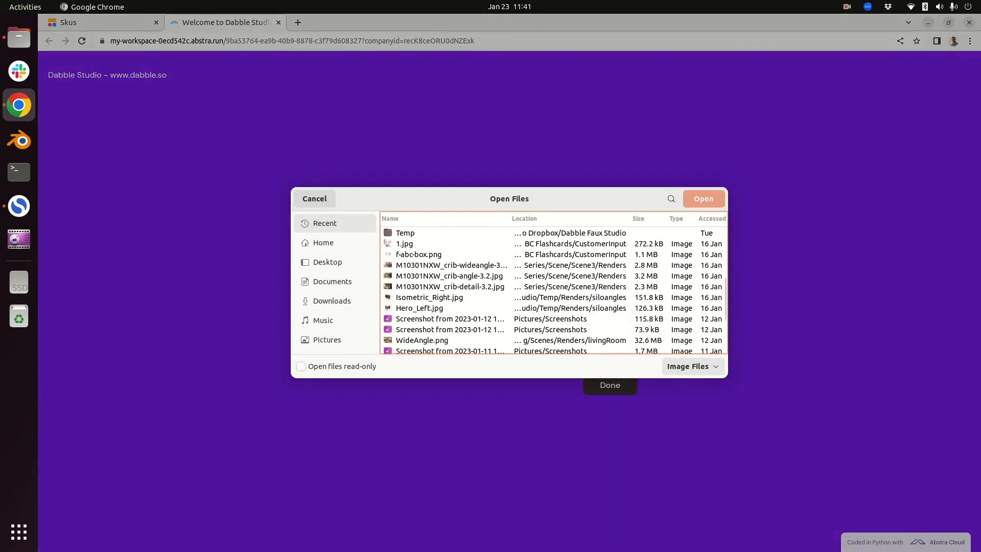
double_click(436, 297)
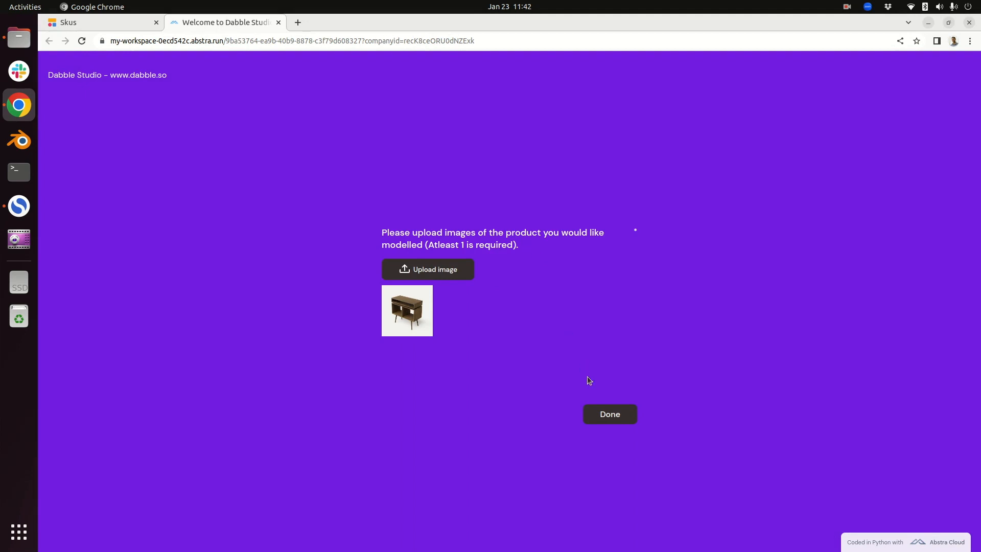
click(603, 420)
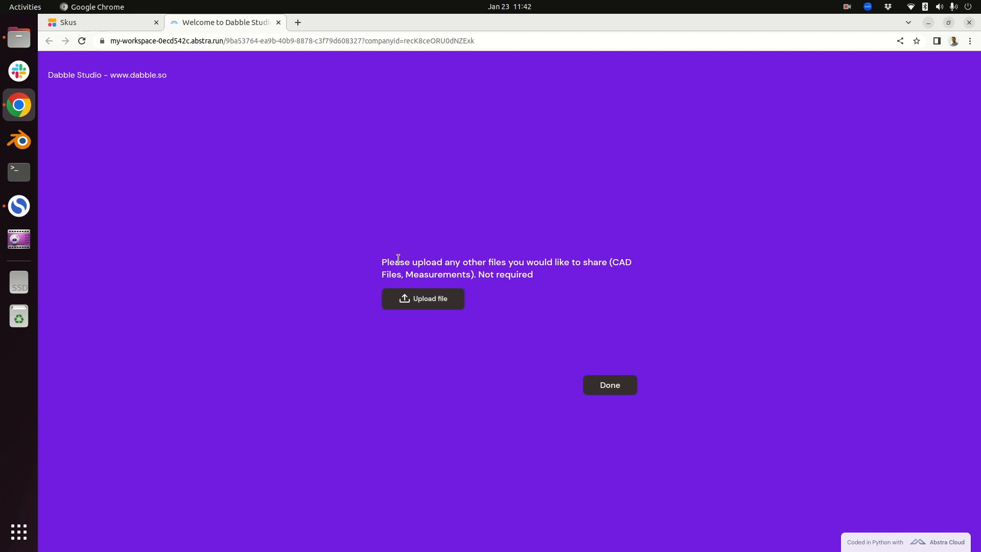
click(604, 379)
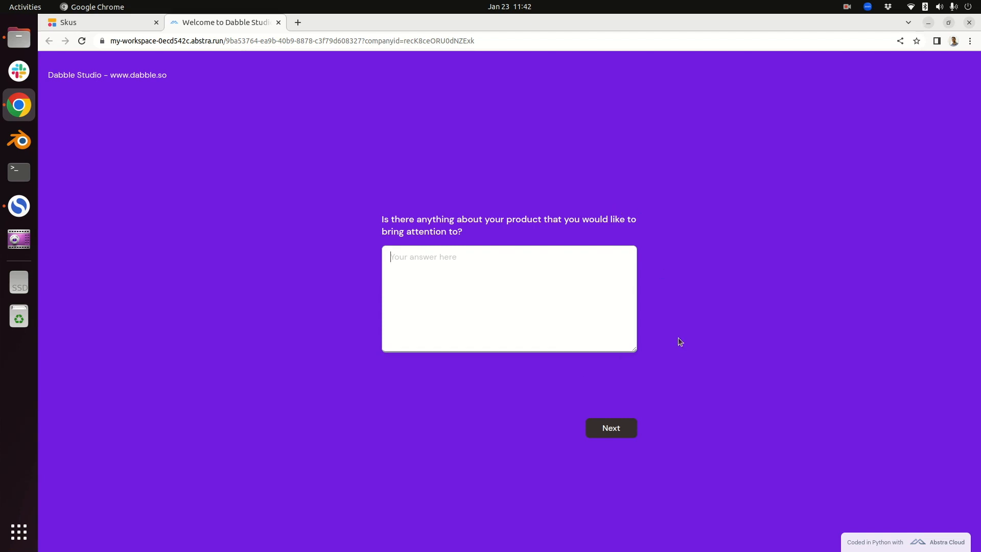
click(619, 426)
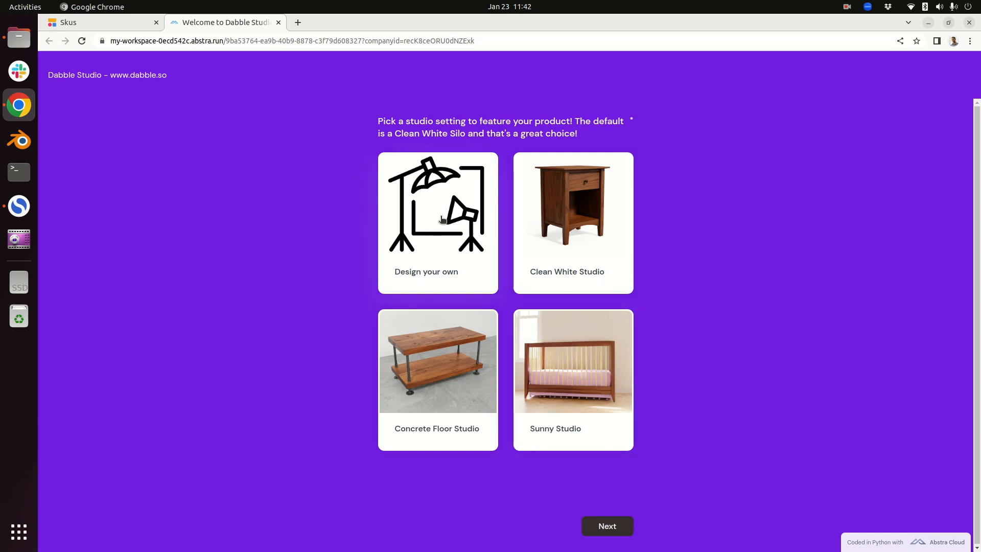
- Choose Clean White Studio as the studio setting and leave the studio shot comments blank
click(574, 200)
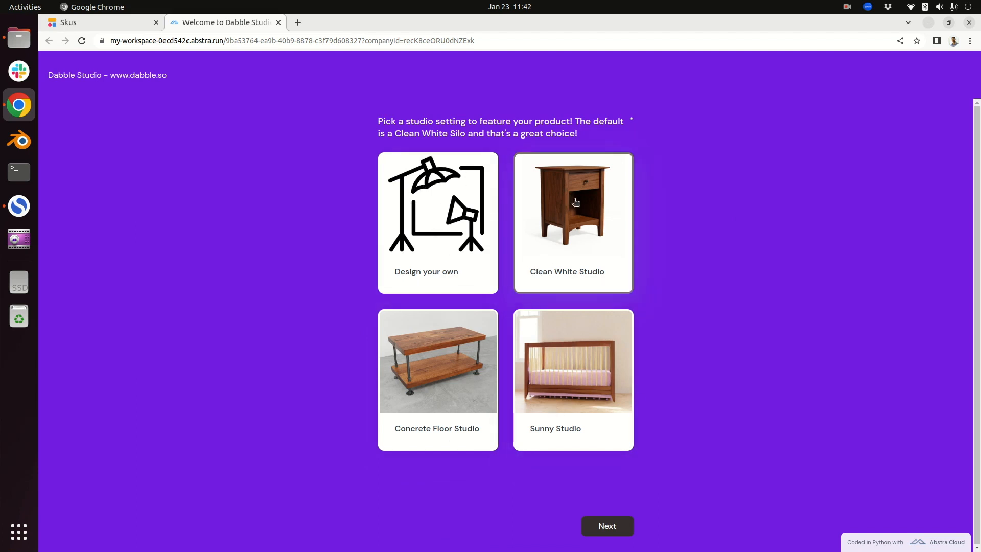
click(615, 526)
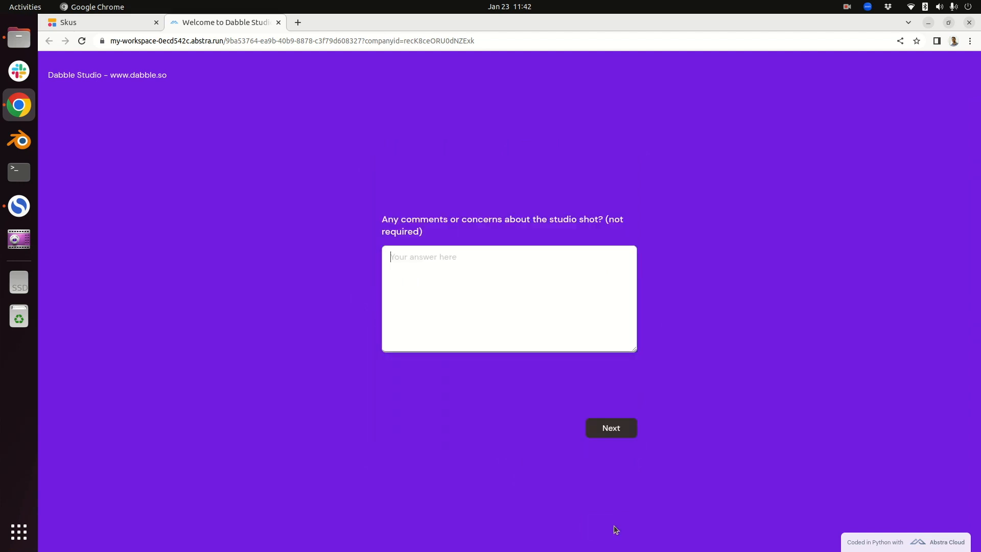
click(608, 429)
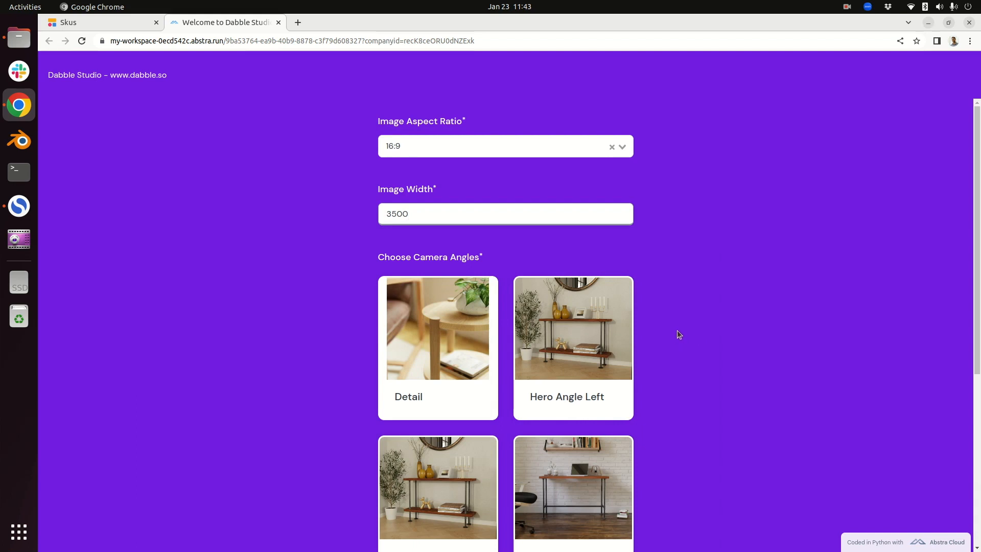
- Set the image aspect ratio to 1:1 and the image width to 2000
click(623, 148)
click(406, 169)
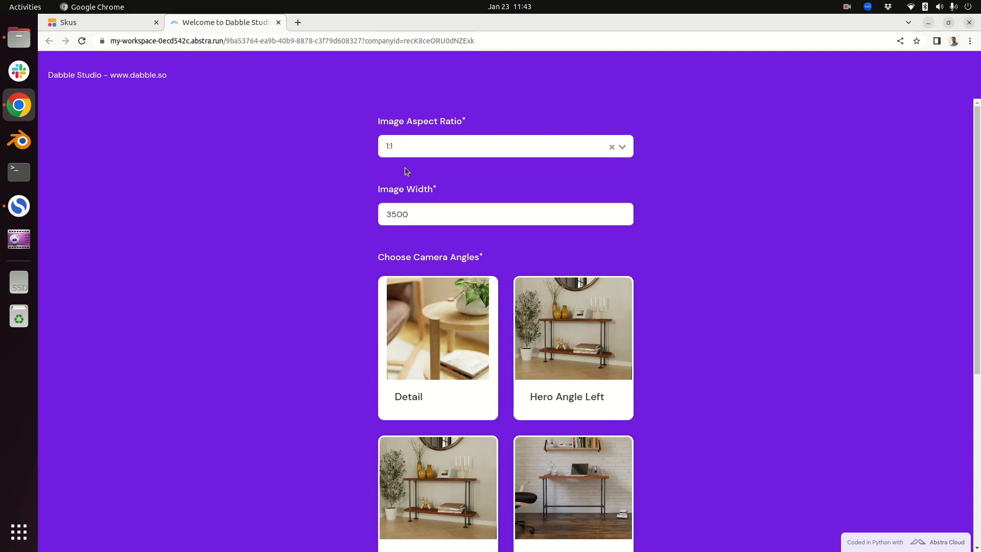
drag(424, 217, 364, 217)
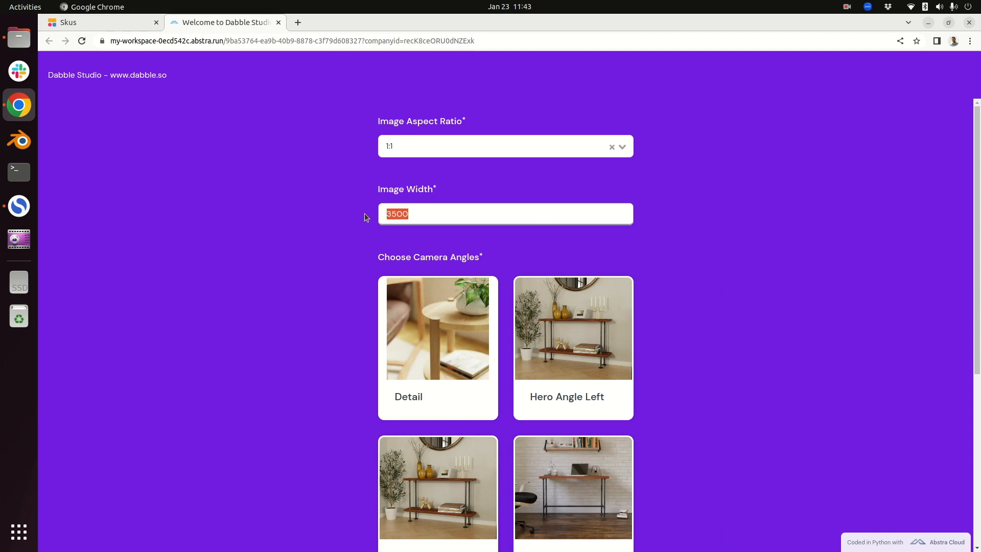
text(2000)
click(337, 226)
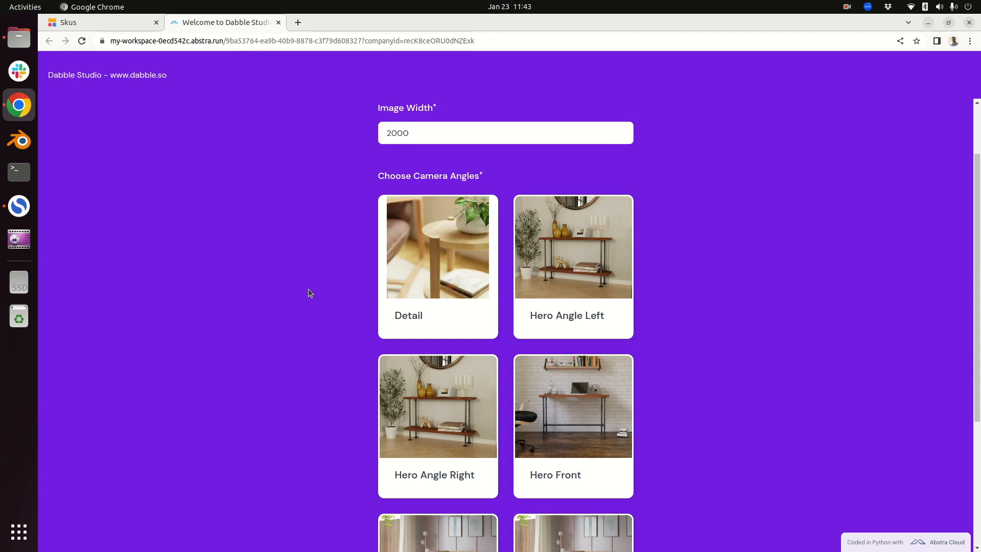
- Select the Detail, Hero Angle Left, Hero Angle Right and Hero Front camera angles and submit the page
click(446, 270)
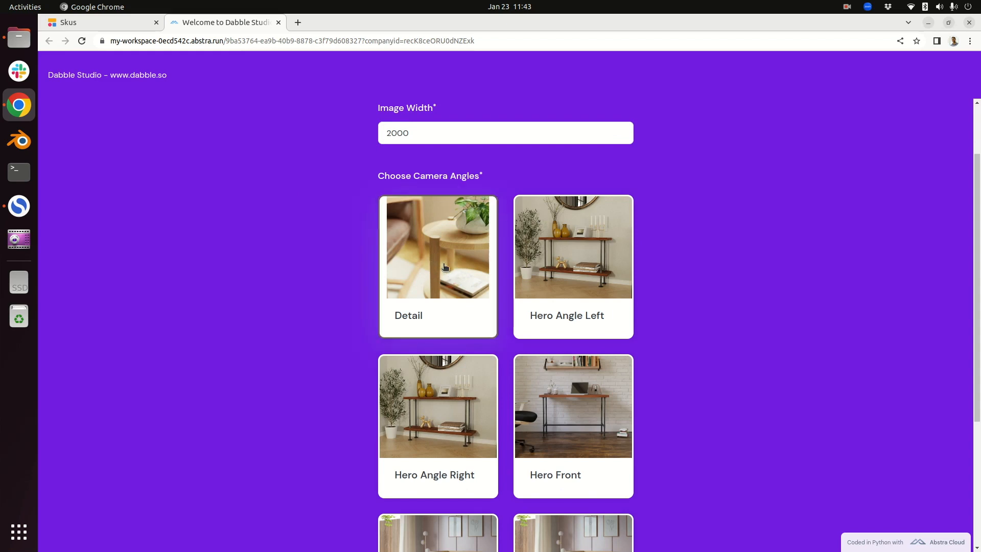
click(578, 270)
click(438, 409)
click(560, 425)
scroll(687, 363, down, 1)
scroll(686, 359, down, 3)
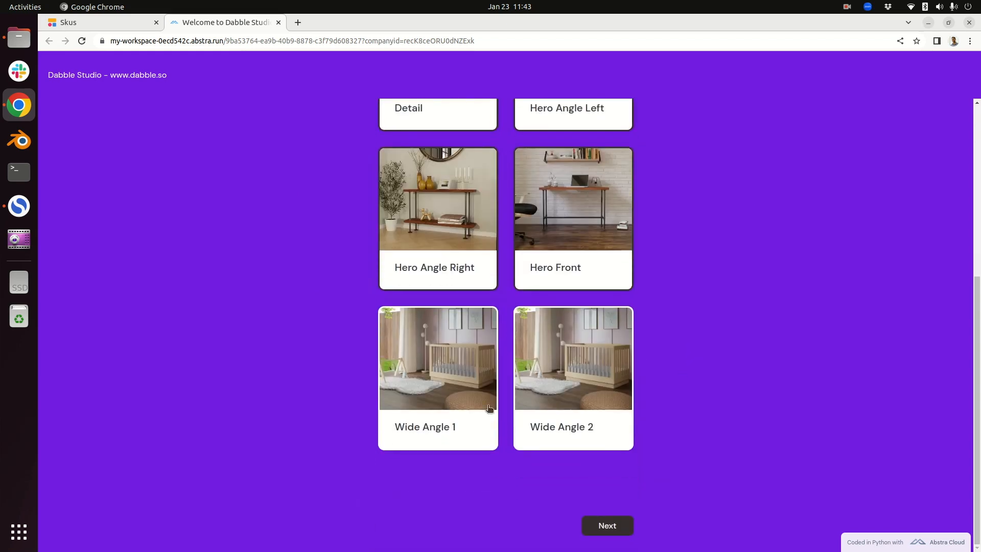
scroll(733, 255, up, 3)
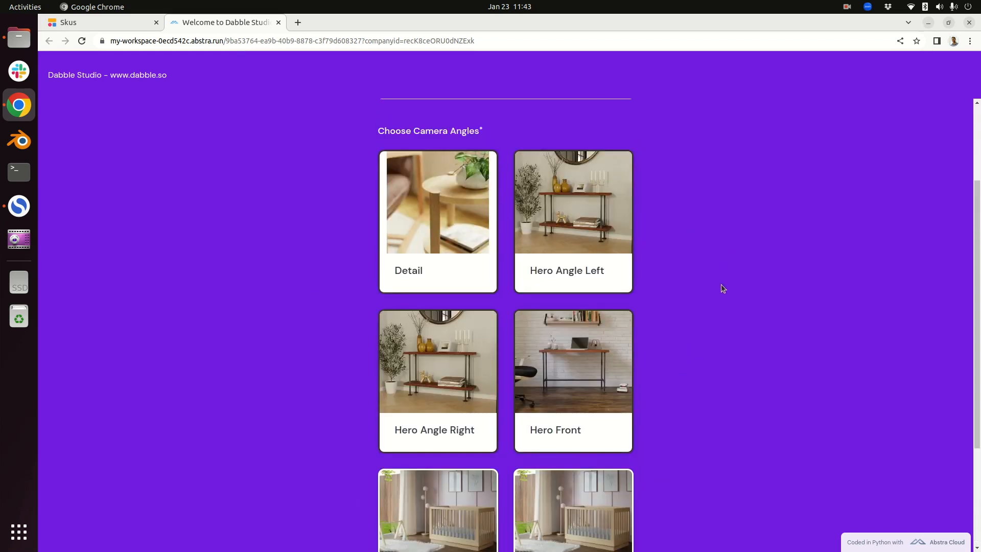
scroll(724, 280, down, 3)
click(607, 526)
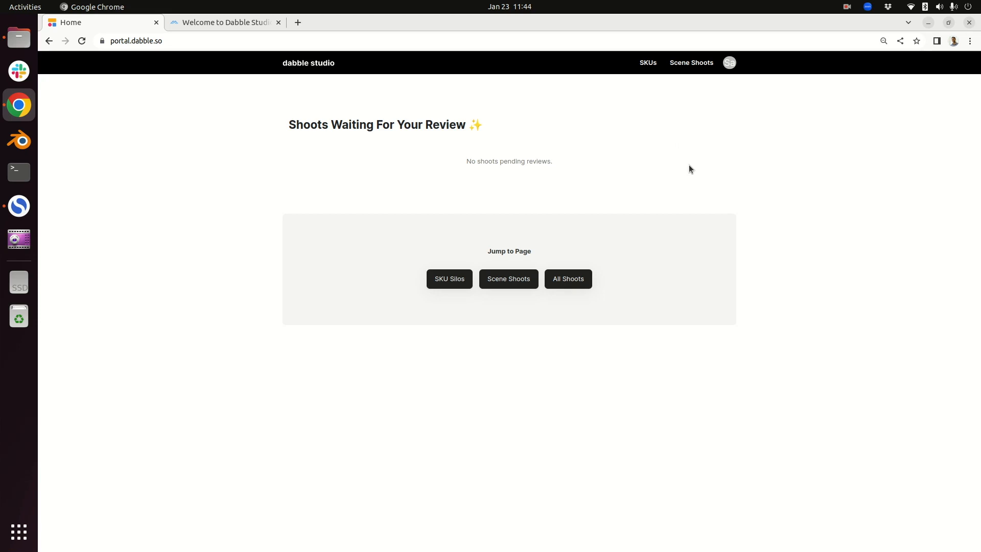
- Start a new scene order from the portal's Scene Shoots page
click(692, 64)
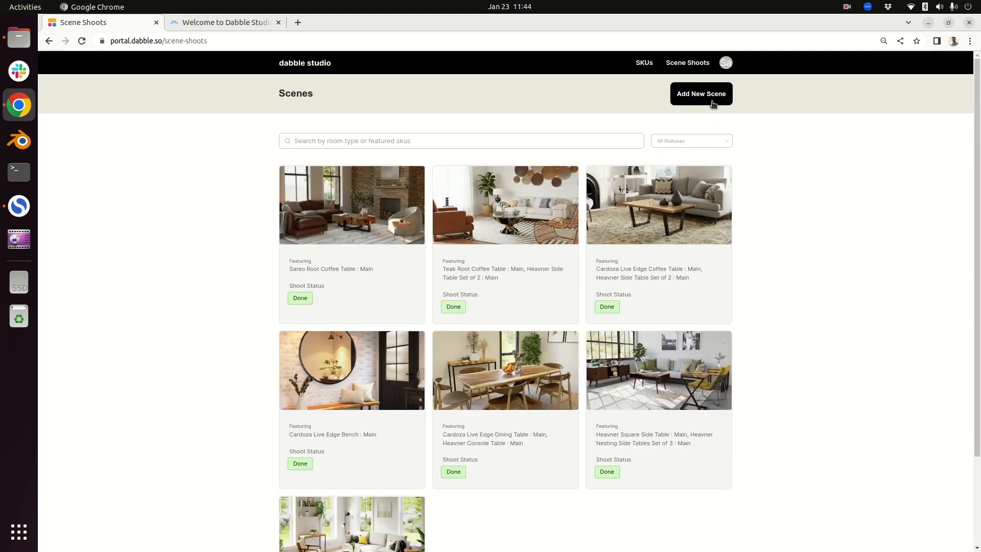
click(708, 100)
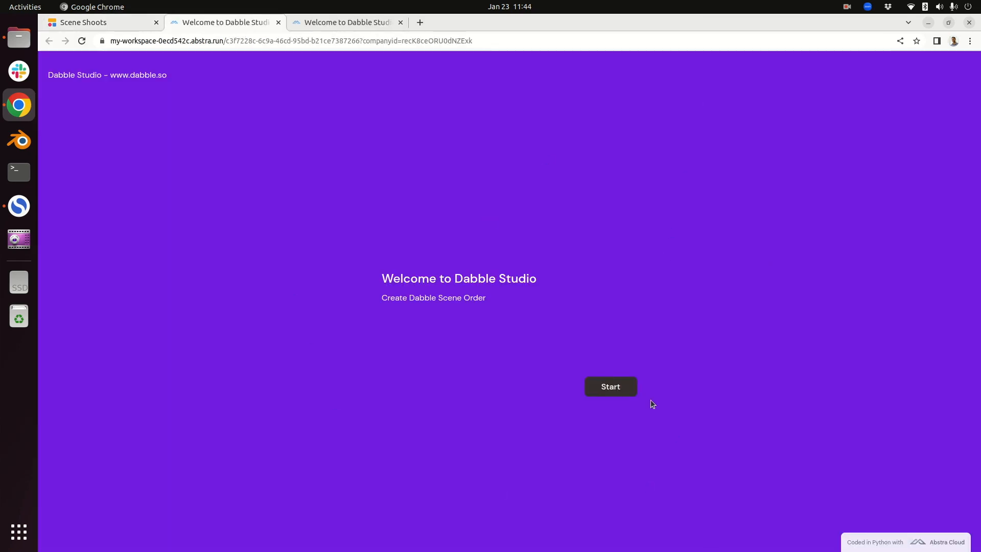
click(620, 390)
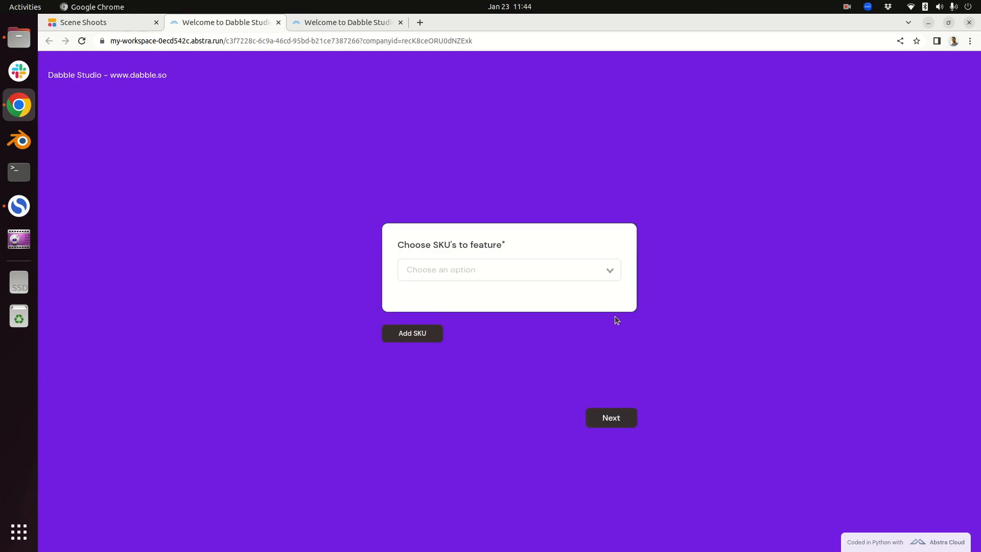
- Feature the Cardoza Live Edge Coffee Table in the scene with its Main variant
click(609, 270)
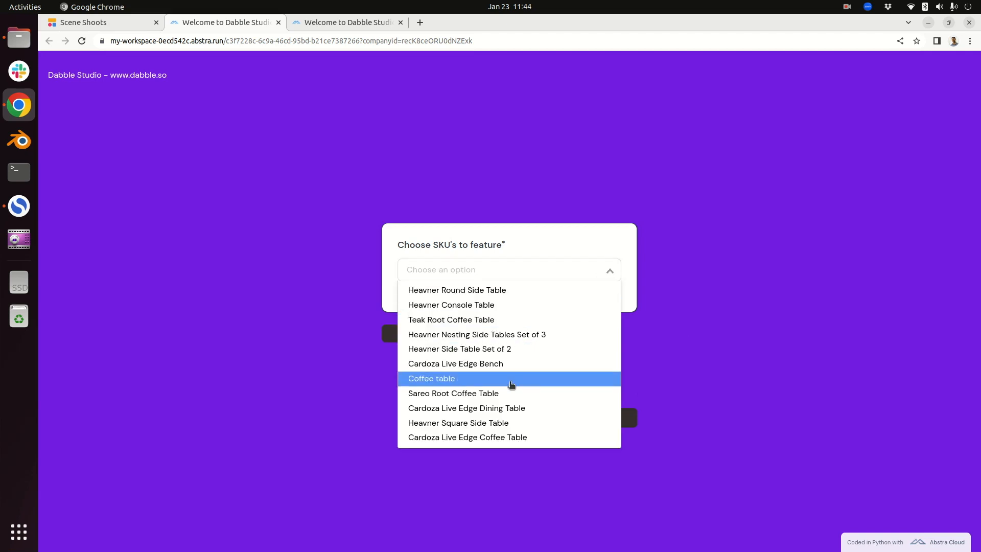
click(492, 437)
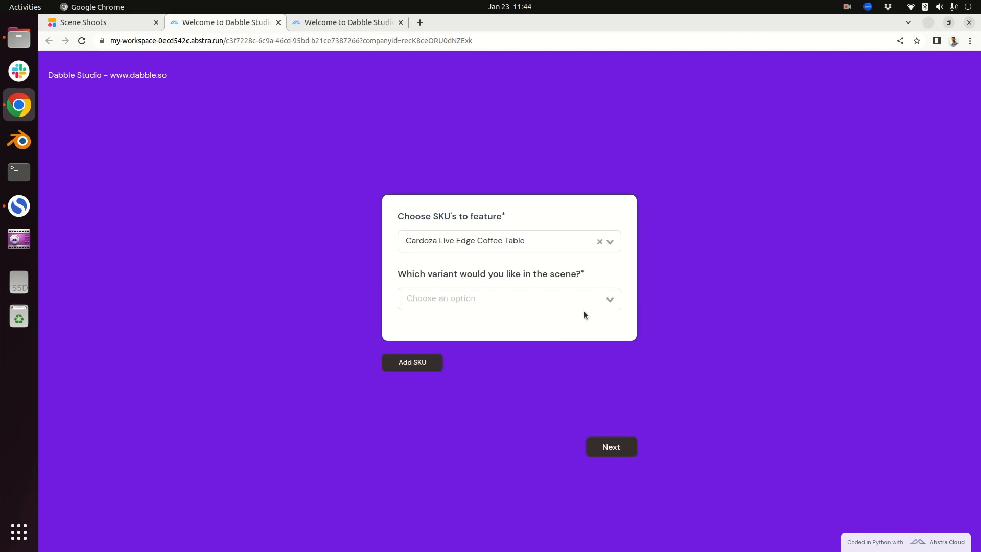
click(604, 298)
click(517, 324)
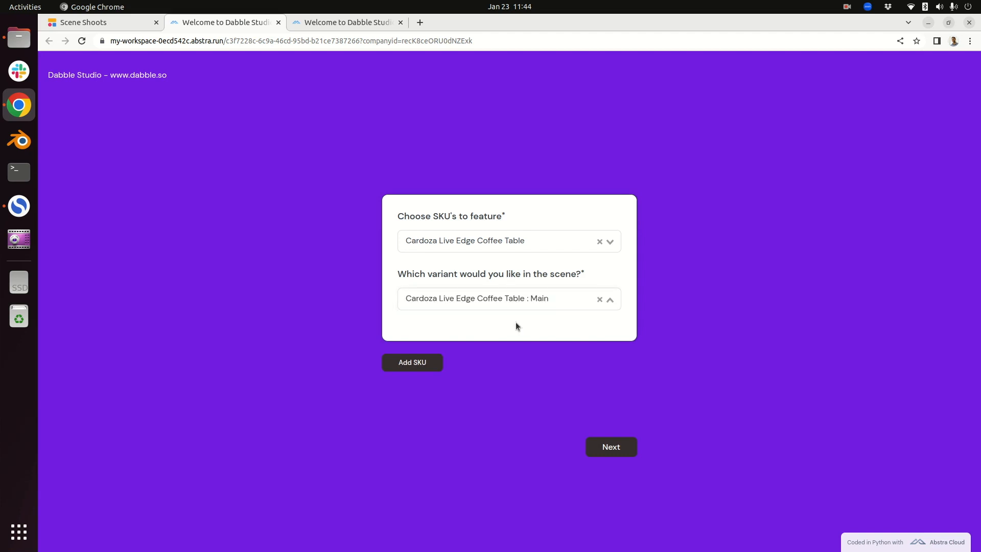
- Add the Heavner Round Side Table as a second featured SKU with its Main variant and submit the page
click(424, 363)
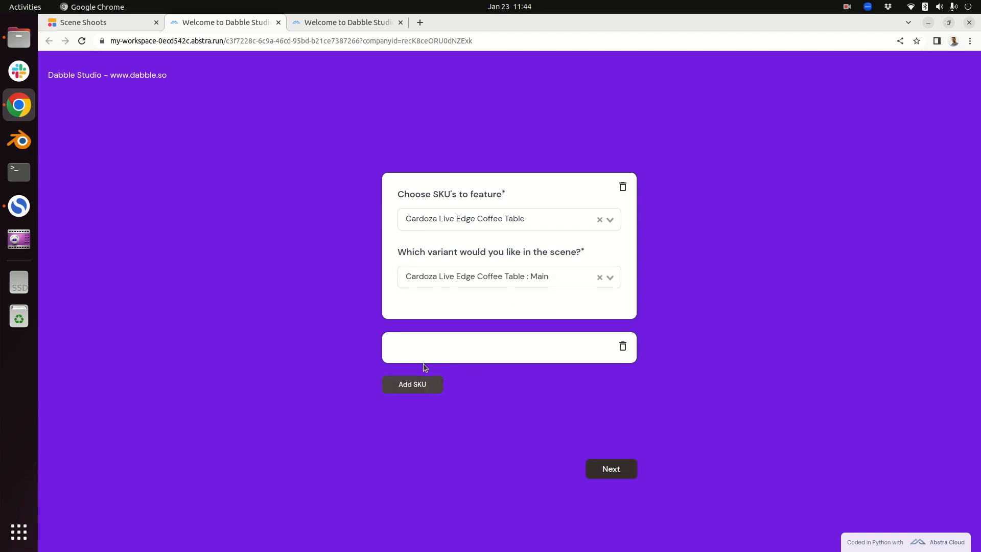
click(608, 350)
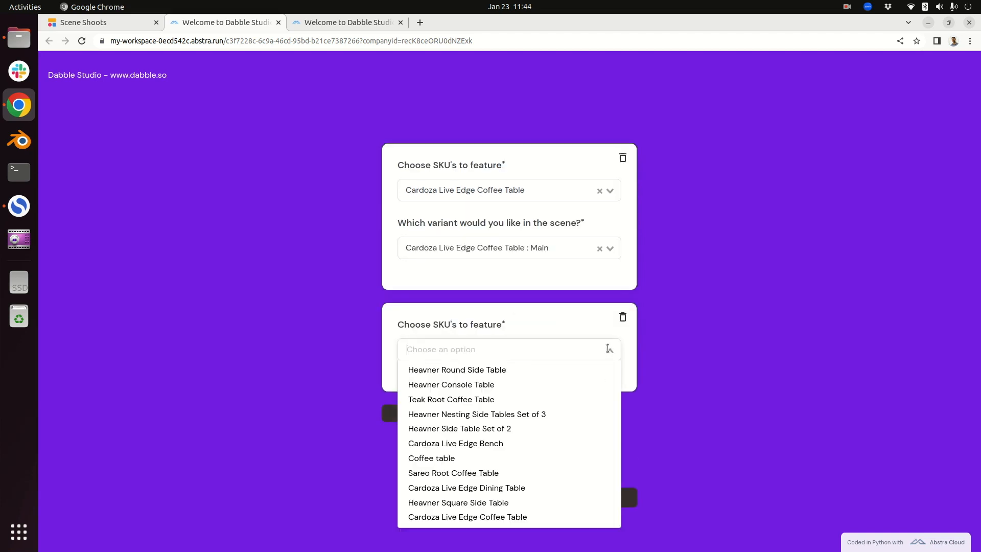
click(497, 369)
click(608, 379)
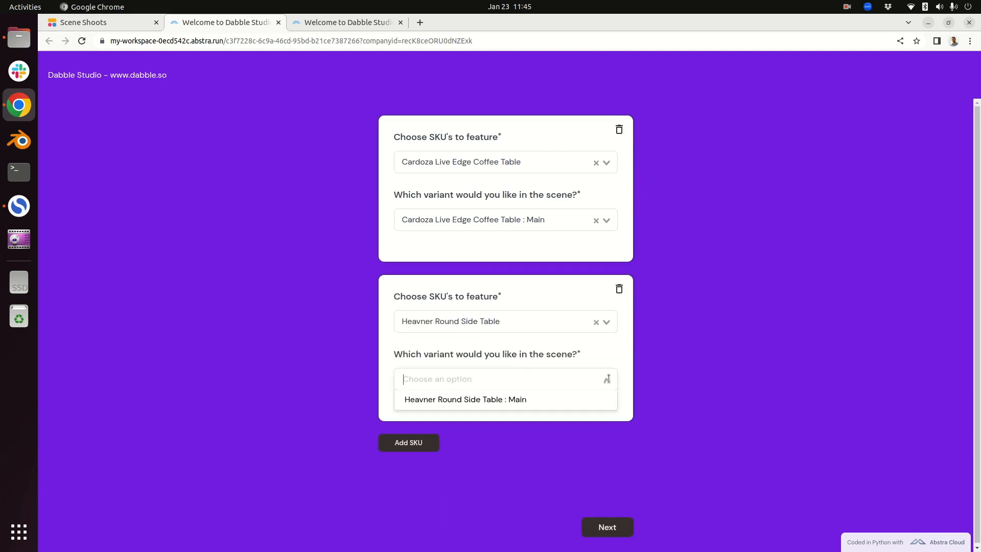
click(513, 399)
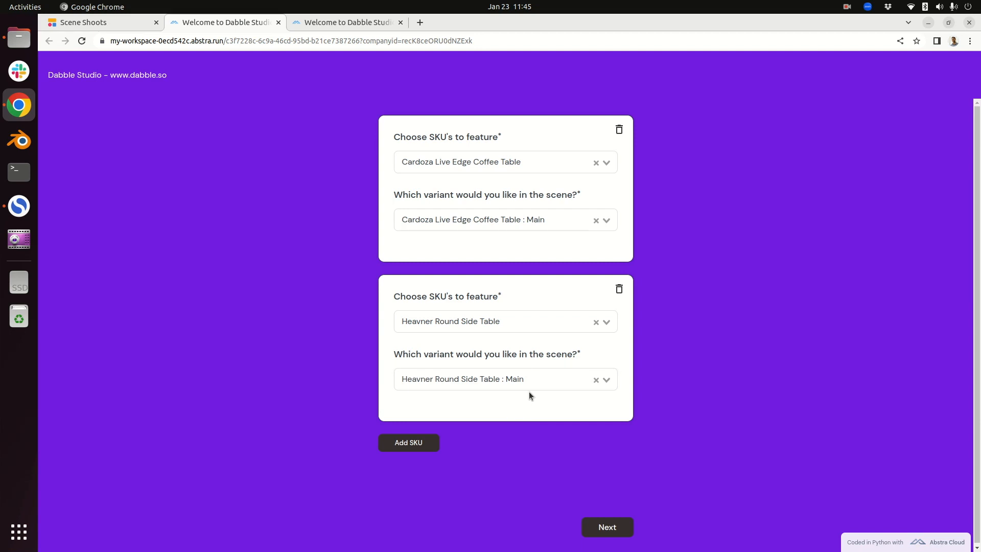
click(609, 525)
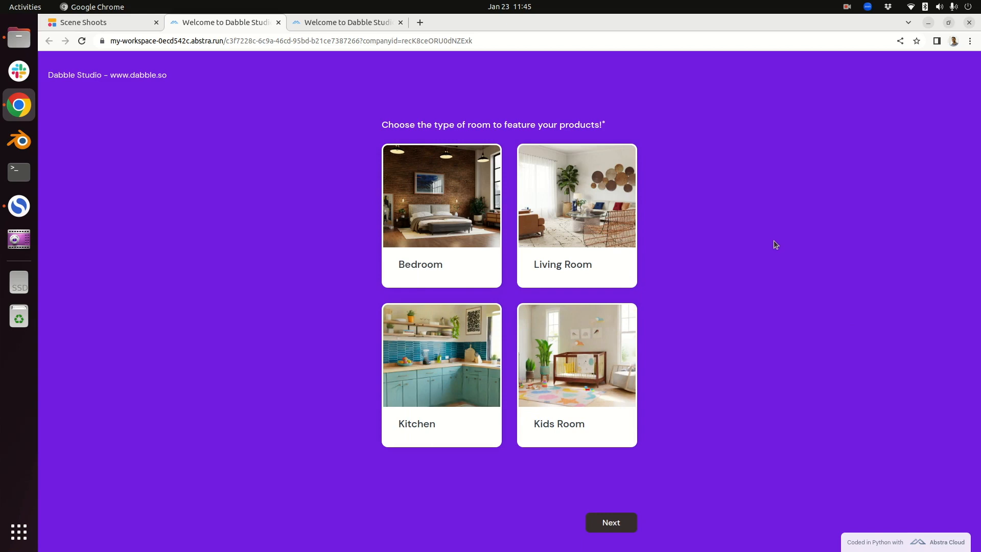
- Choose Living Room as the room type and pick the Farmhouse Natural Room for the scene
click(603, 202)
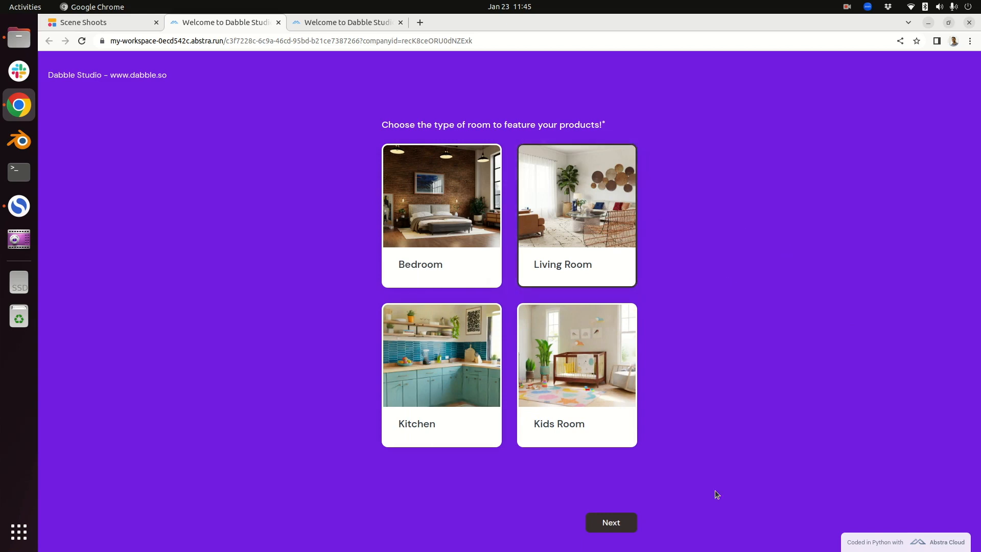
click(609, 522)
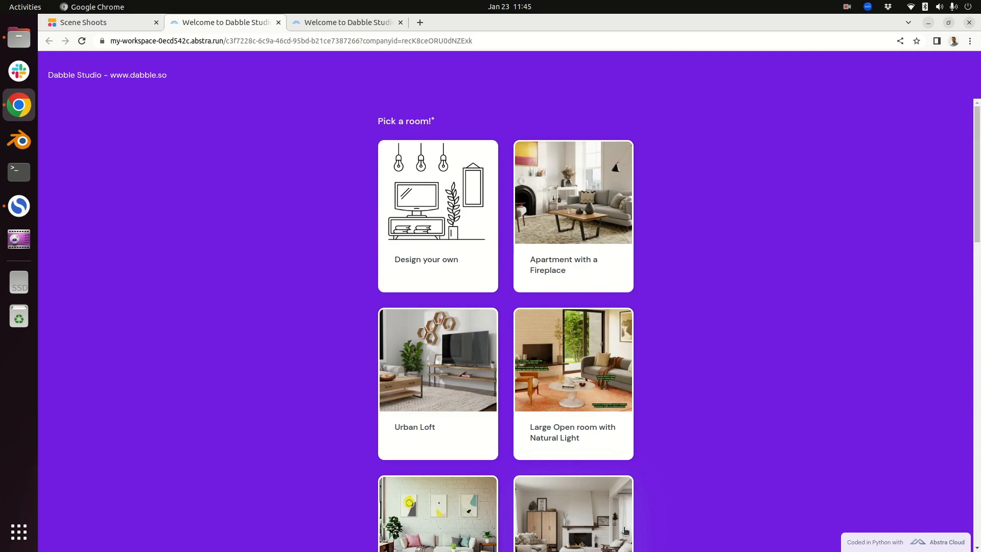
scroll(700, 328, down, 15)
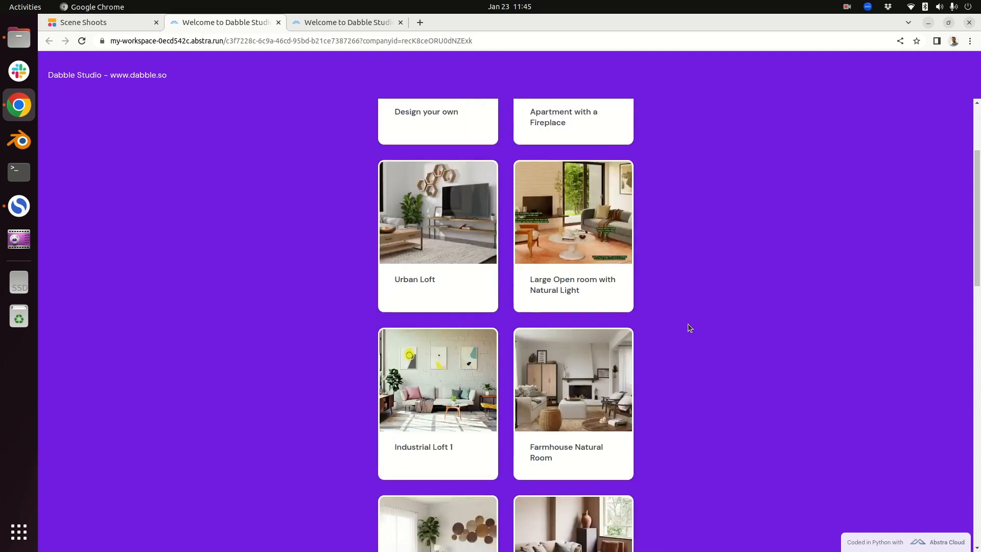
scroll(664, 327, down, 3)
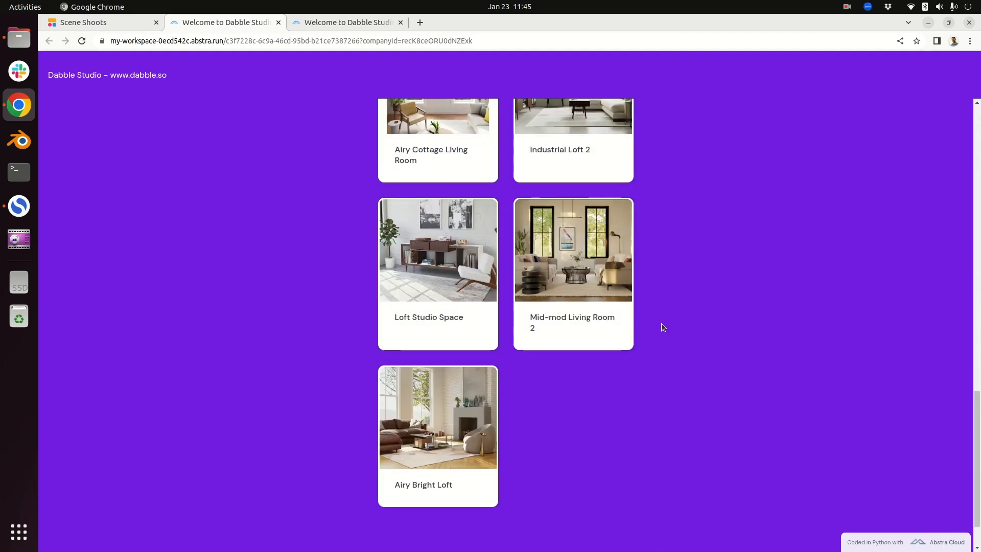
scroll(666, 323, up, 10)
scroll(674, 332, up, 7)
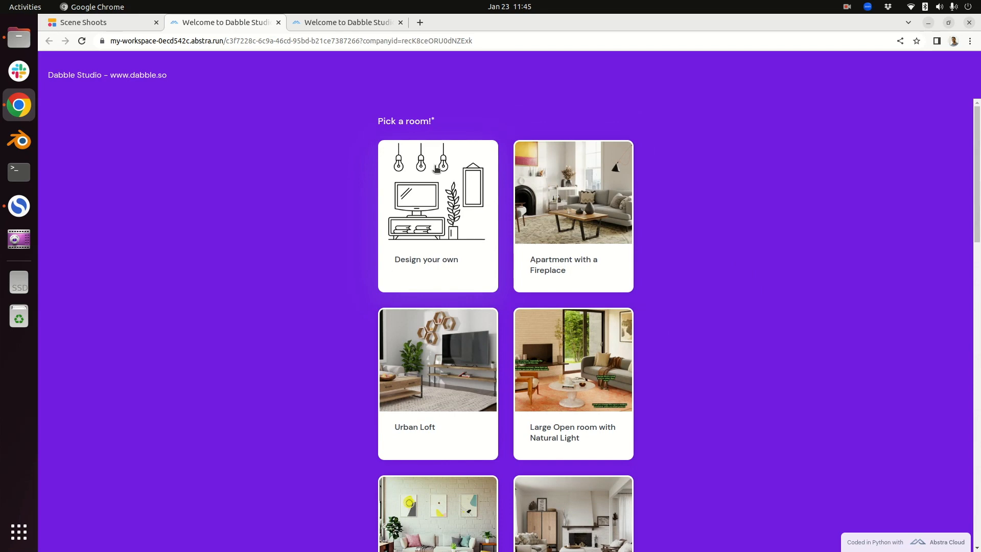
scroll(317, 200, down, 1)
scroll(317, 199, down, 5)
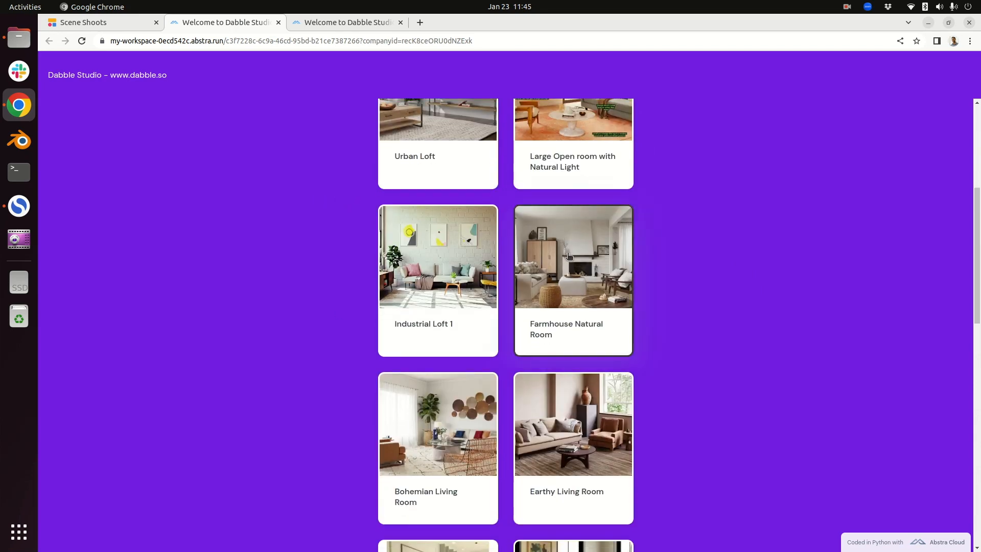
scroll(772, 362, down, 14)
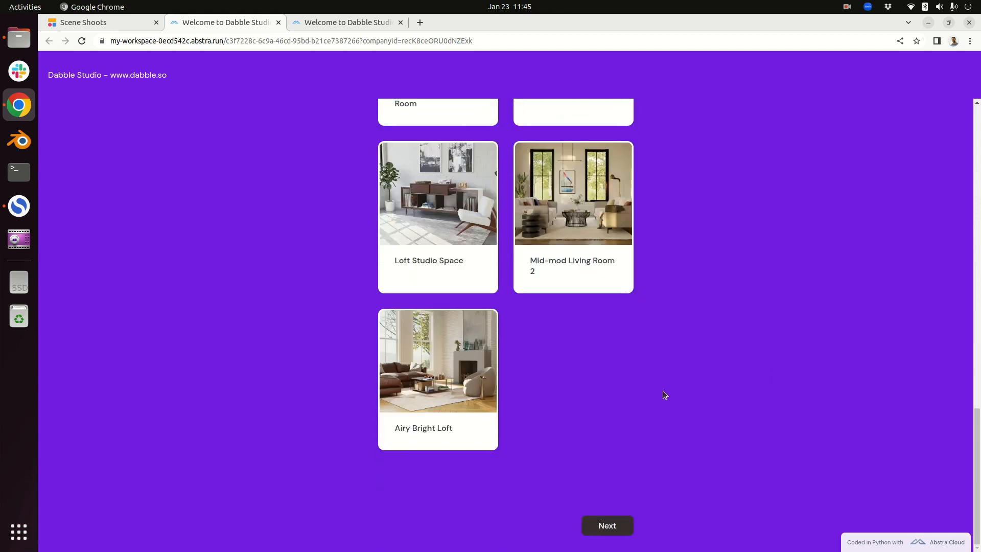
click(618, 522)
- Submit the design notes "place the coffee table in the center and the side table beside a lounge chair. make the room bright and colorful."
click(548, 268)
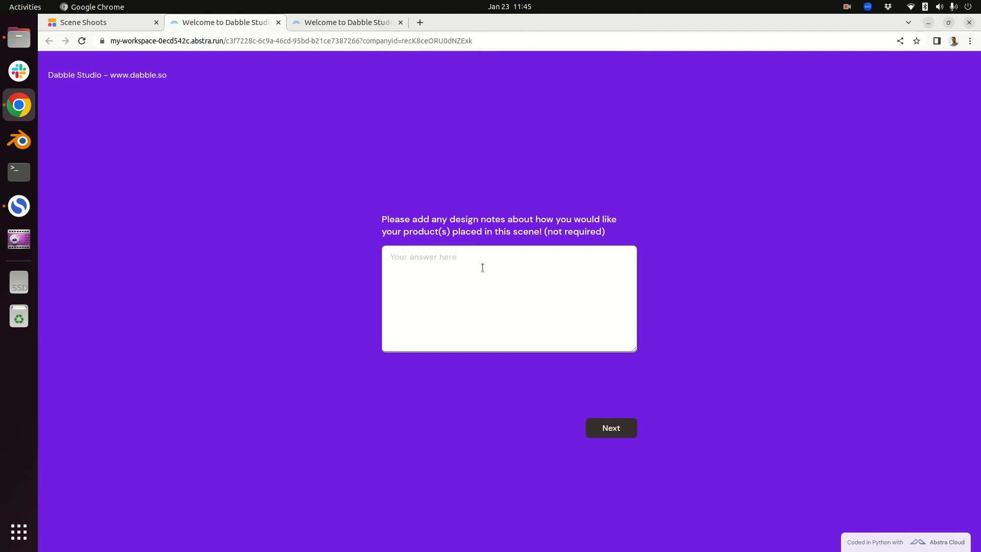
text(place the coffee tablein the)
key(BackSpace)
key(BackSpace)
key(BackSpace)
key(BackSpace)
key(BackSpace)
key(BackSpace)
text(in the cent)
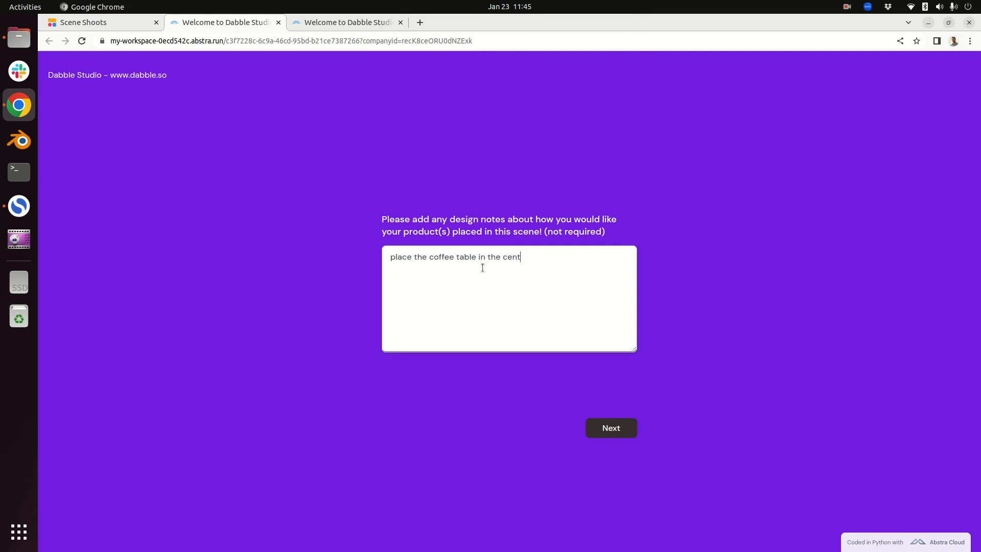
text(er and the side table beside a lounge chair. make the r)
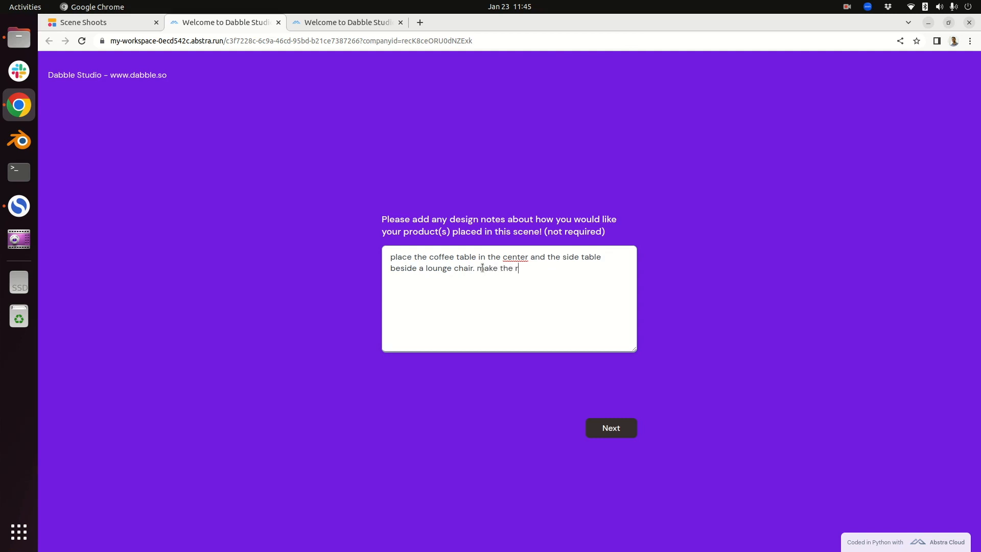
text(oom bright and colorful.)
click(624, 432)
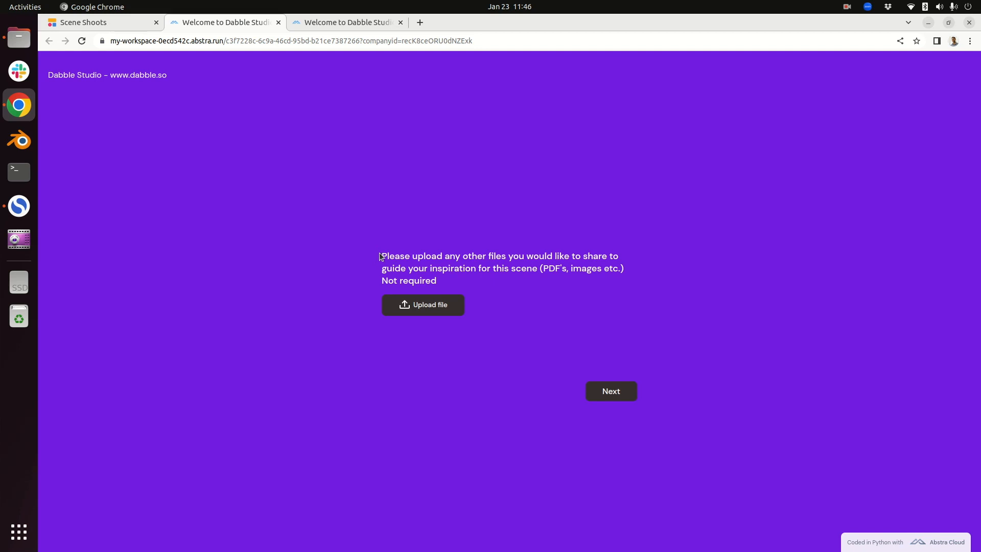
- Submit the scene order without inspiration files, using a 16:9 aspect ratio, 3500 image width, and Detail, Hero Angle Left, Hero Front and Wide Angle cameras
click(629, 394)
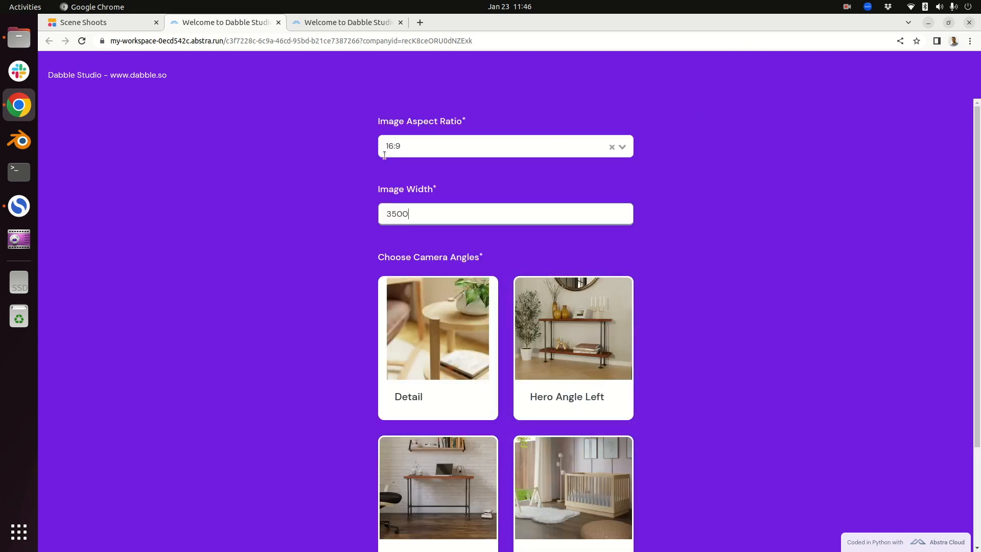
scroll(738, 321, down, 5)
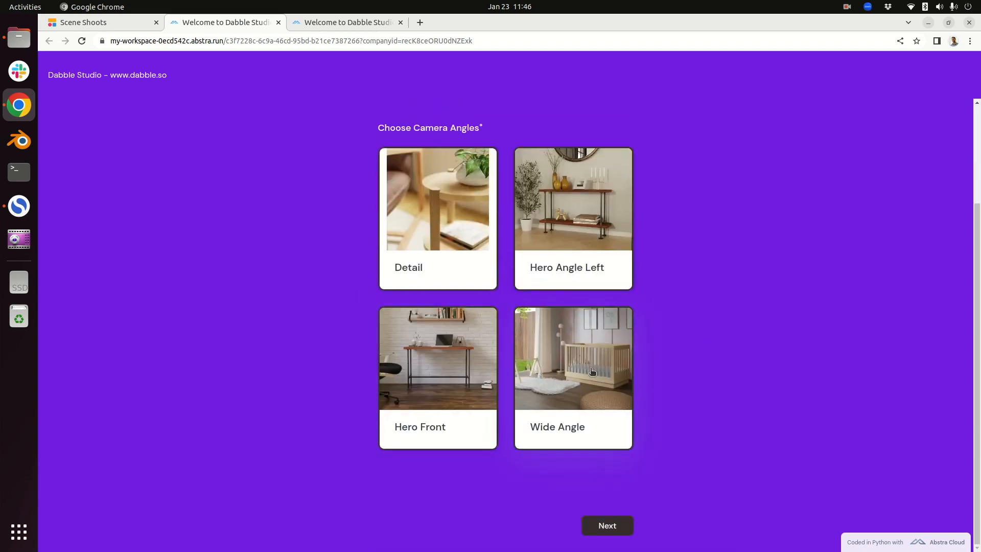
click(604, 526)
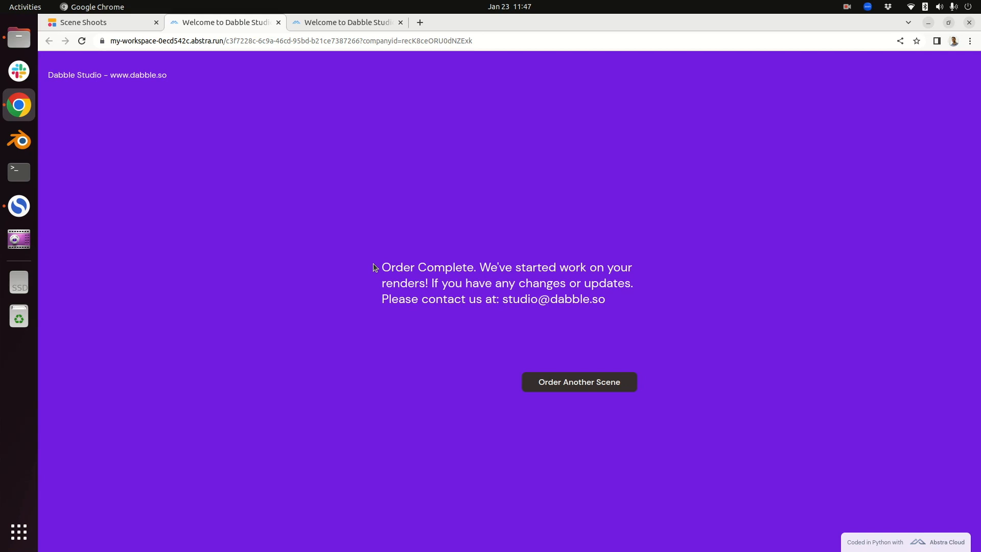
- Return to the portal's Scene Shoots page and open the scene featuring the Cardoza Live Edge Coffee Table and Heavner Side Table Set of 2
click(106, 24)
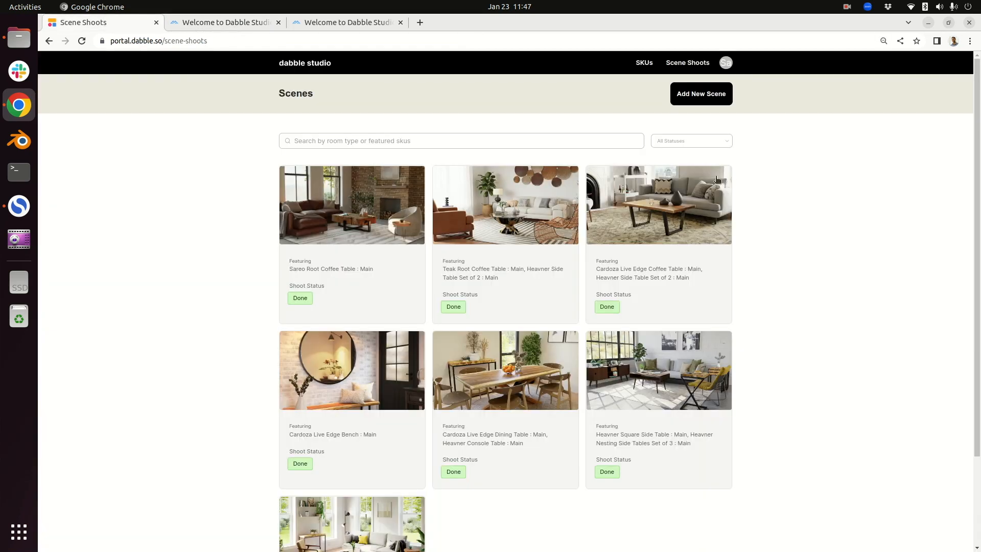
click(667, 211)
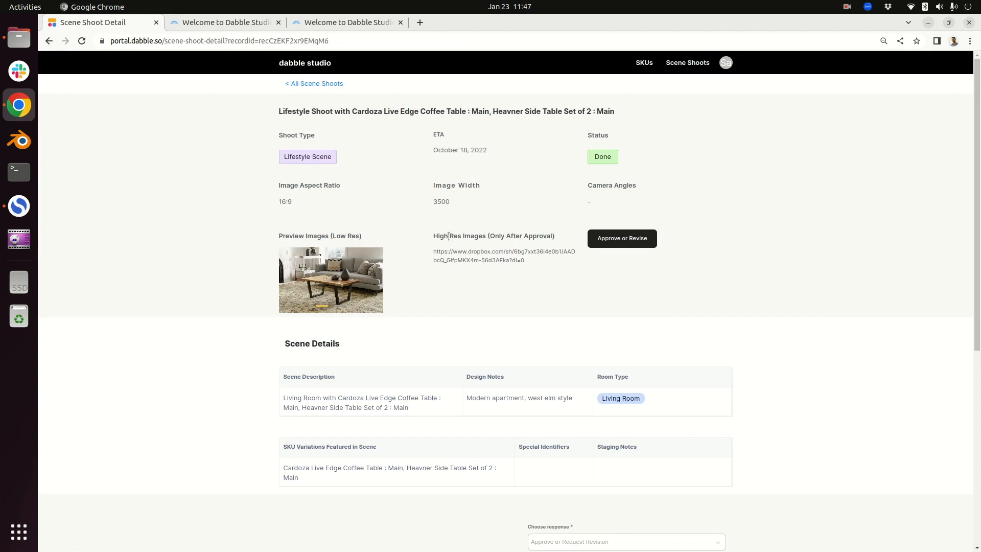
click(847, 7)
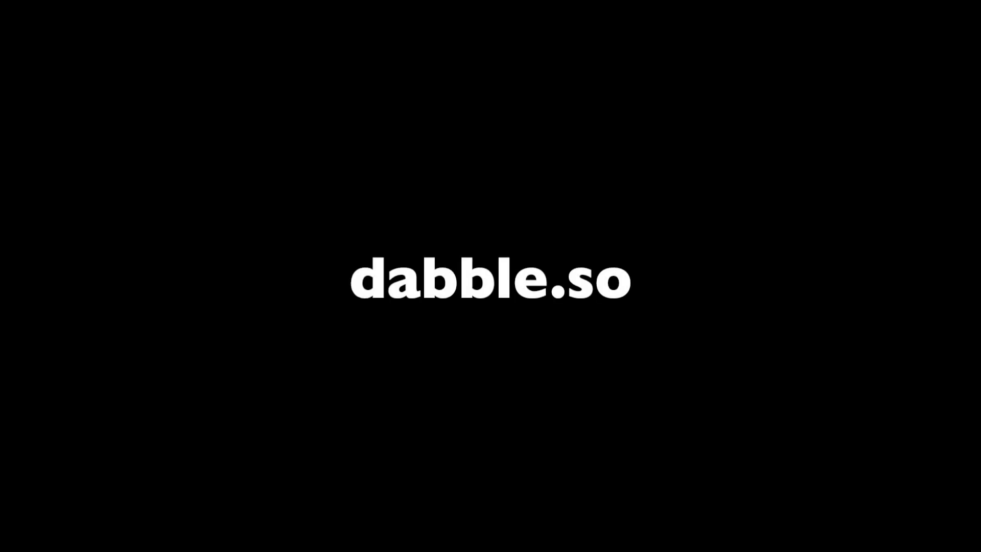